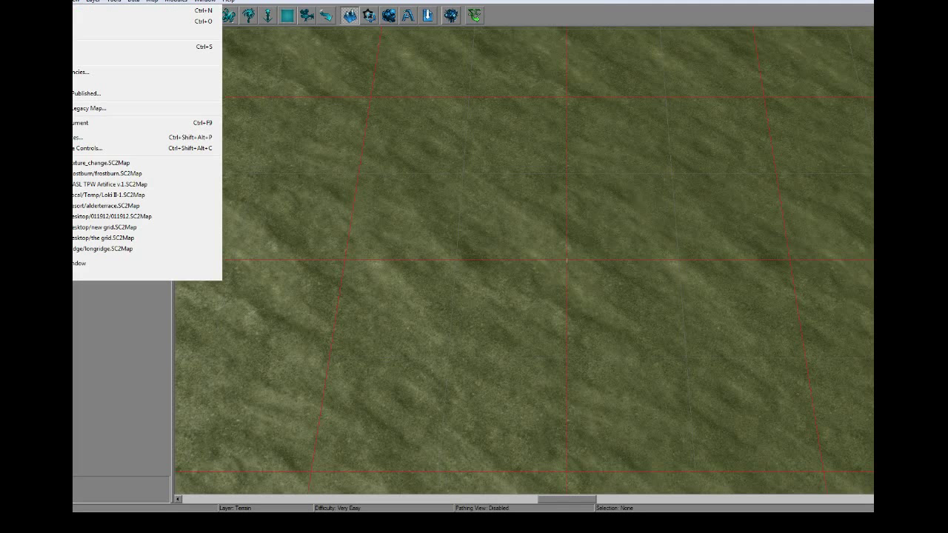
Open the recent map texture_change.SC2Map and hide the terrain grid lines
{"action": "left_click", "coordinate": [145, 160]}
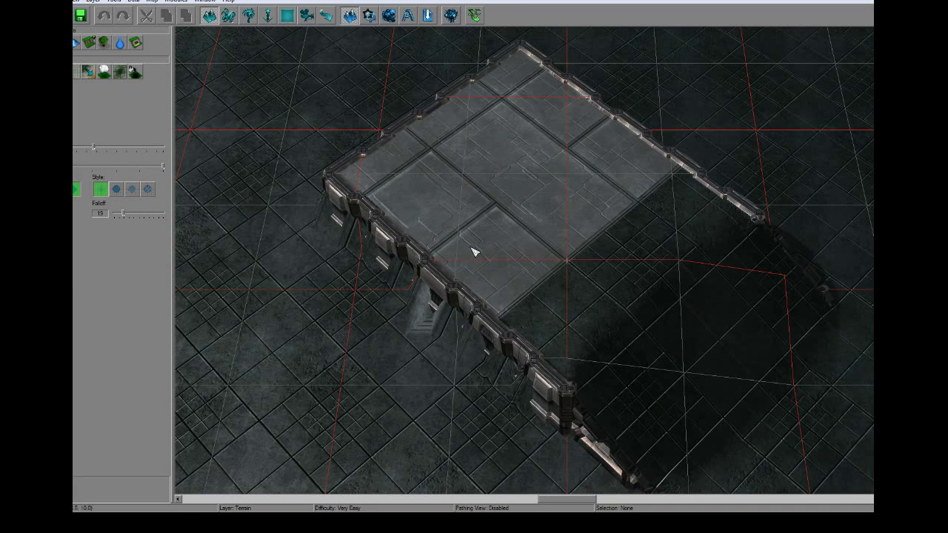
{"action": "right_click_drag", "start_coordinate": [573, 285], "coordinate": [529, 239]}
{"action": "key", "text": "v"}
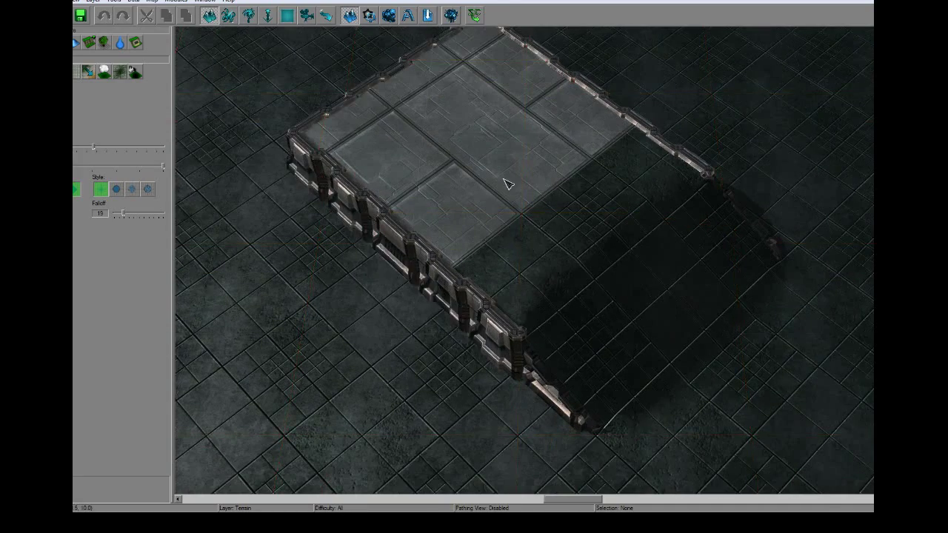
{"action": "right_click_drag", "start_coordinate": [508, 185], "coordinate": [496, 200], "text": "ctrl"}
{"action": "scroll", "coordinate": [491, 212], "scroll_direction": "down", "scroll_amount": 4}
{"action": "scroll", "coordinate": [497, 200], "scroll_direction": "up", "scroll_amount": 3}
{"action": "right_click_drag", "start_coordinate": [443, 97], "coordinate": [480, 94]}
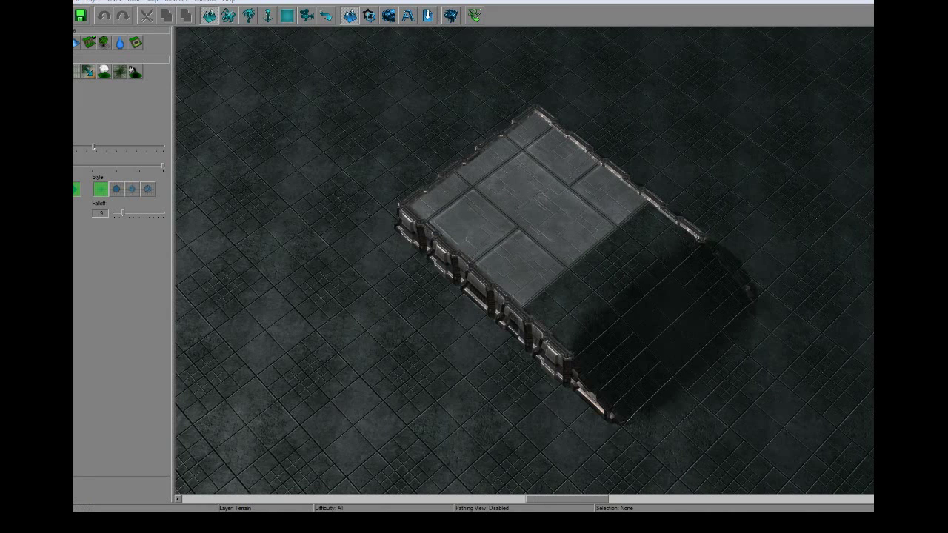
Start a file import in the Import module, deselect every file in the MPQEditor directory and collapse its export folder
{"action": "left_click", "coordinate": [427, 15]}
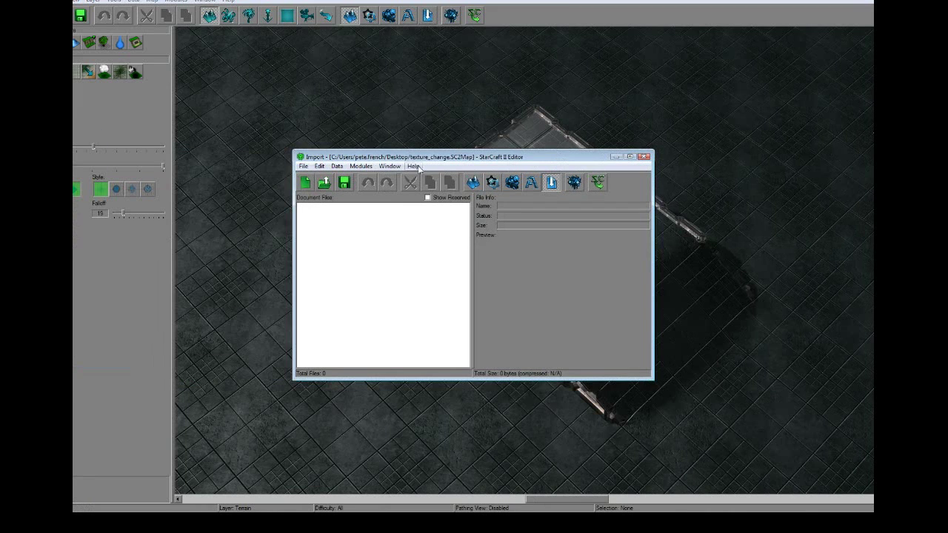
{"action": "left_click_drag", "start_coordinate": [403, 156], "coordinate": [405, 146]}
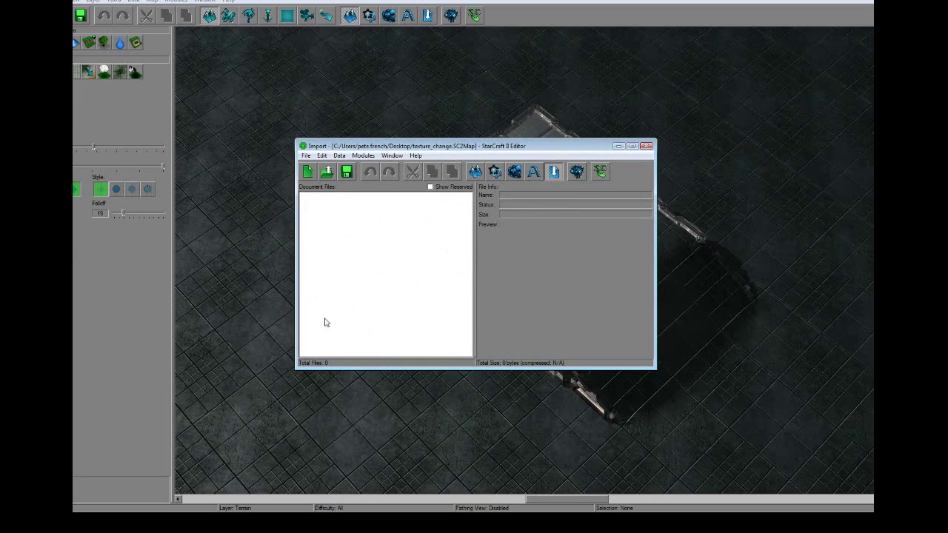
{"action": "right_click", "coordinate": [326, 217]}
{"action": "left_click", "coordinate": [372, 222]}
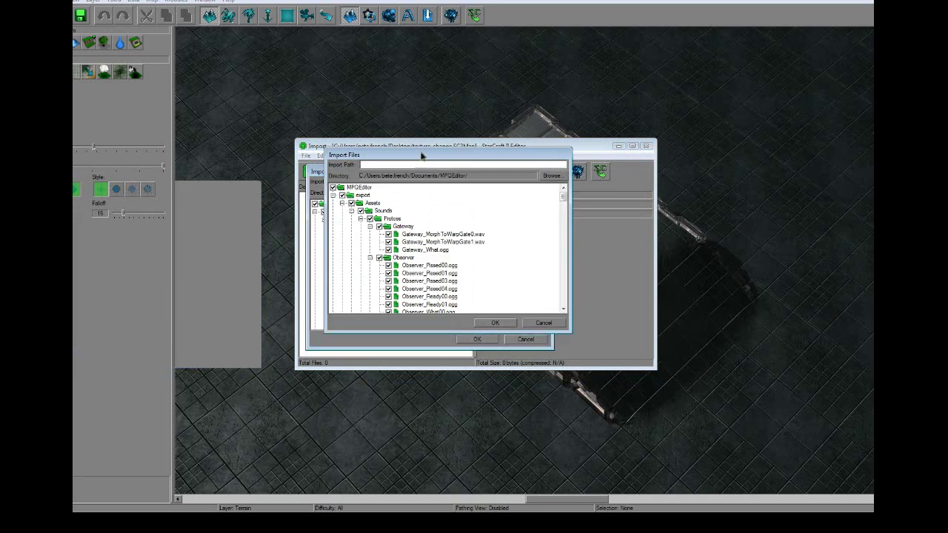
{"action": "left_click", "coordinate": [330, 187]}
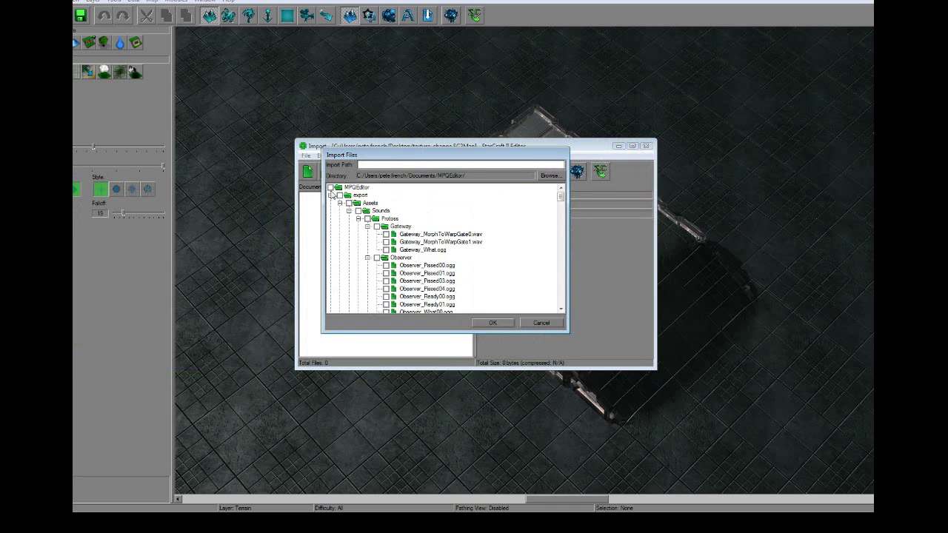
{"action": "left_click", "coordinate": [330, 195]}
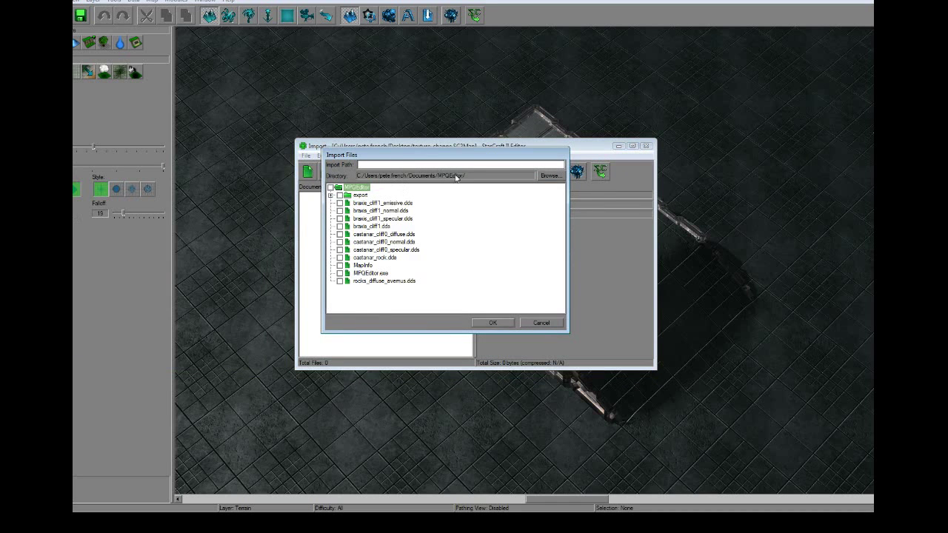
{"action": "left_click", "coordinate": [548, 176]}
{"action": "left_click_drag", "start_coordinate": [495, 180], "coordinate": [478, 243]}
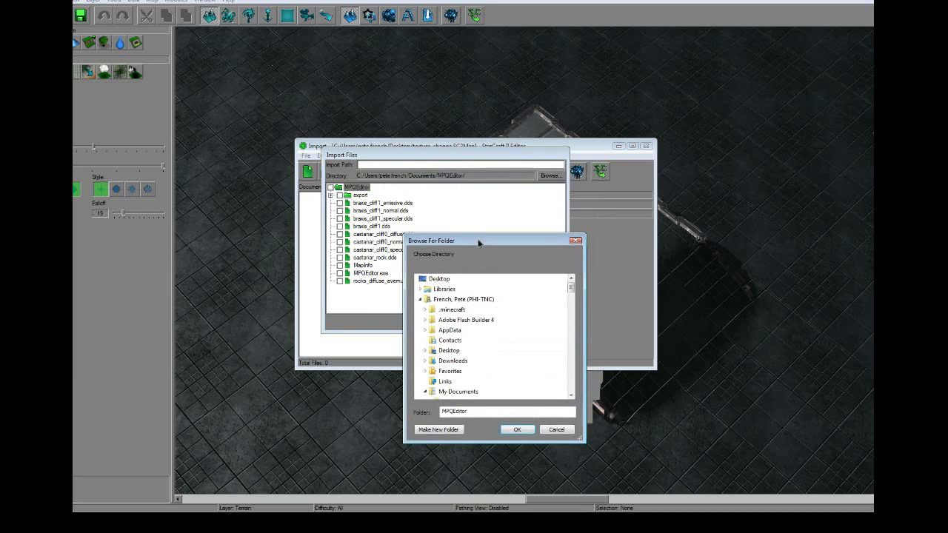
{"action": "left_click", "coordinate": [556, 430]}
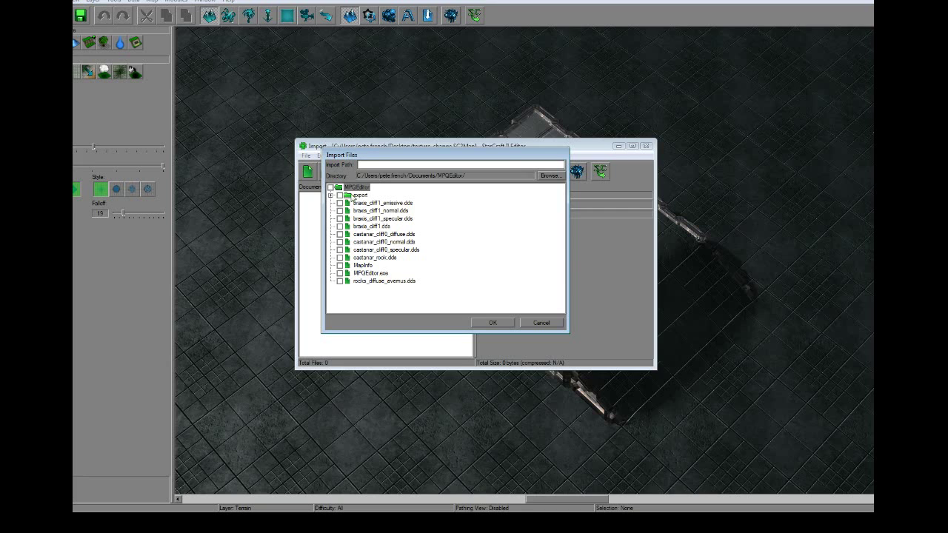
Import only castanar_panels.dds from the export/Assets/Textures folder and save the map
{"action": "double_click", "coordinate": [360, 196]}
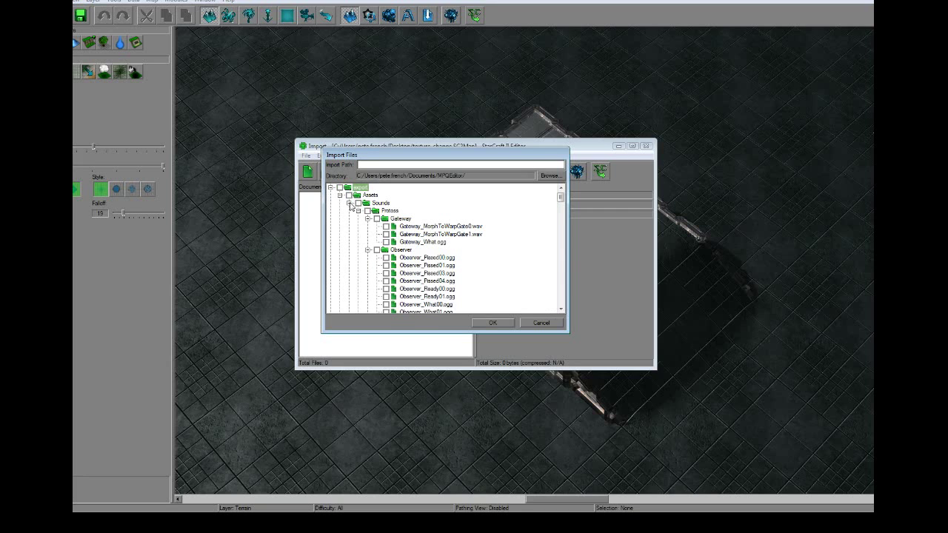
{"action": "left_click", "coordinate": [349, 203]}
{"action": "left_click", "coordinate": [374, 212]}
{"action": "scroll", "coordinate": [406, 218], "scroll_direction": "down", "scroll_amount": 6}
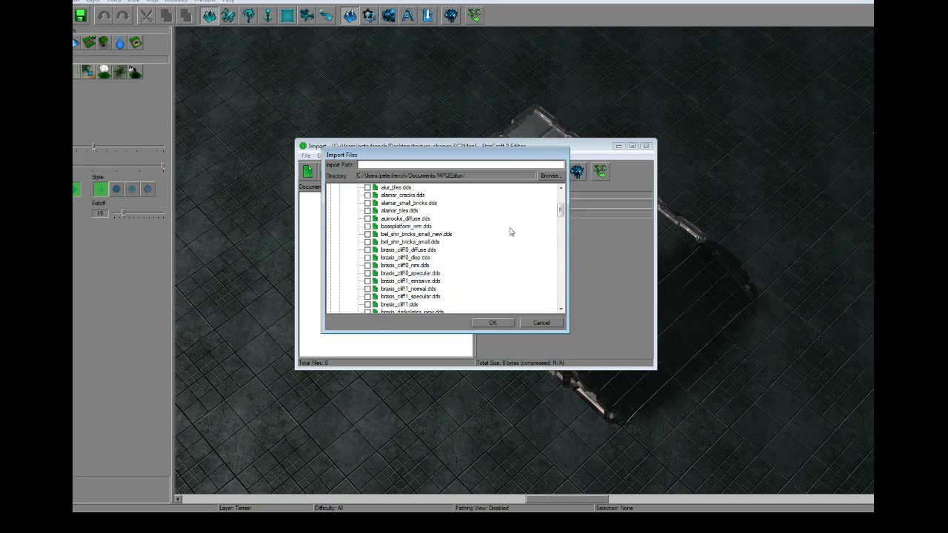
{"action": "left_click_drag", "start_coordinate": [560, 225], "coordinate": [560, 231]}
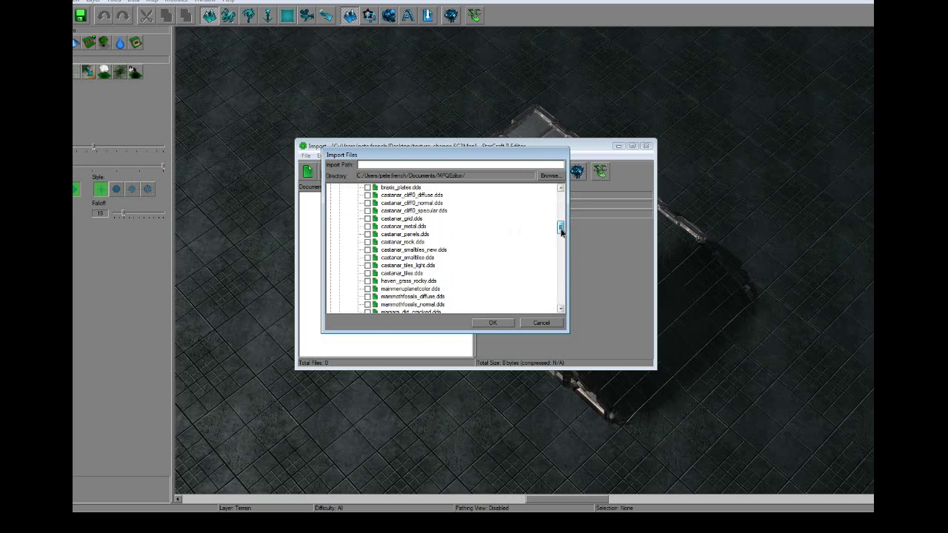
{"action": "left_click", "coordinate": [411, 234]}
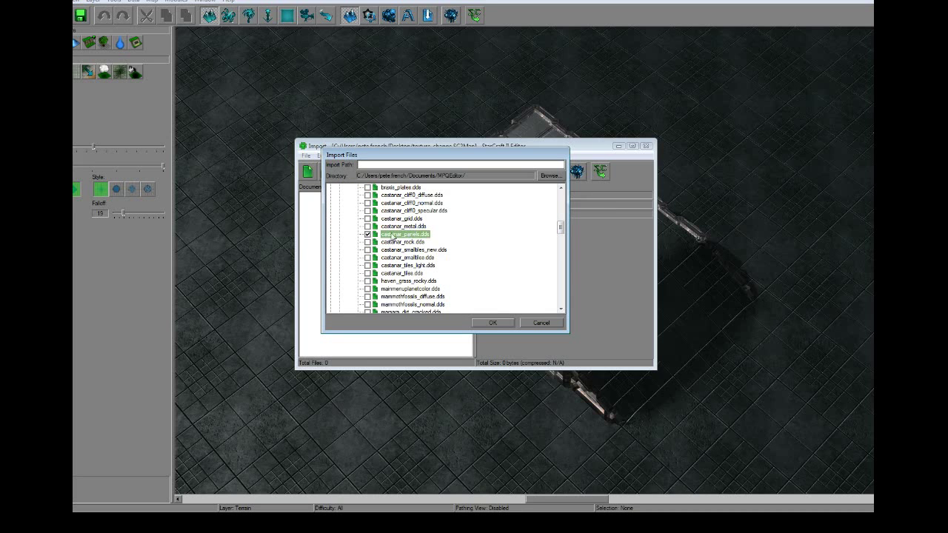
{"action": "left_click_drag", "start_coordinate": [560, 227], "coordinate": [572, 195]}
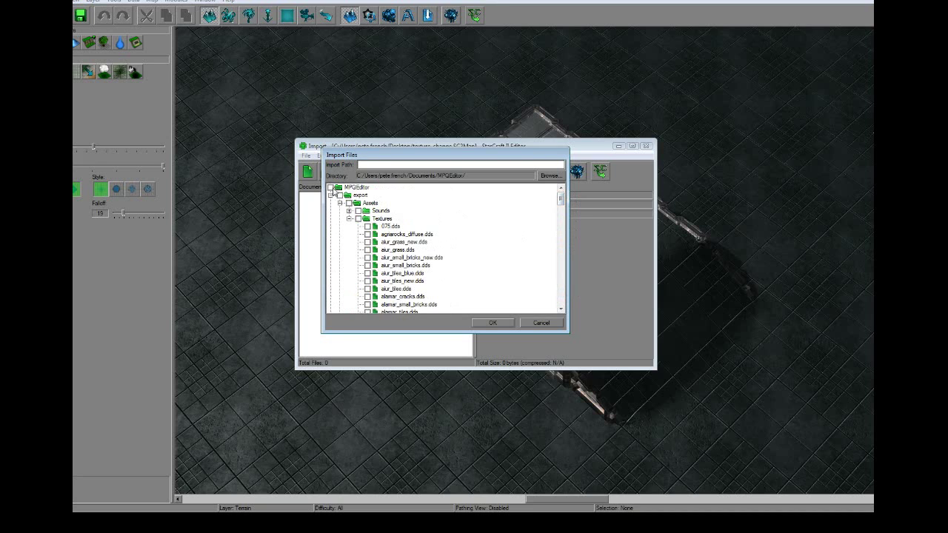
{"action": "left_click", "coordinate": [330, 187]}
{"action": "left_click", "coordinate": [330, 187]}
{"action": "left_click_drag", "start_coordinate": [561, 204], "coordinate": [561, 236]}
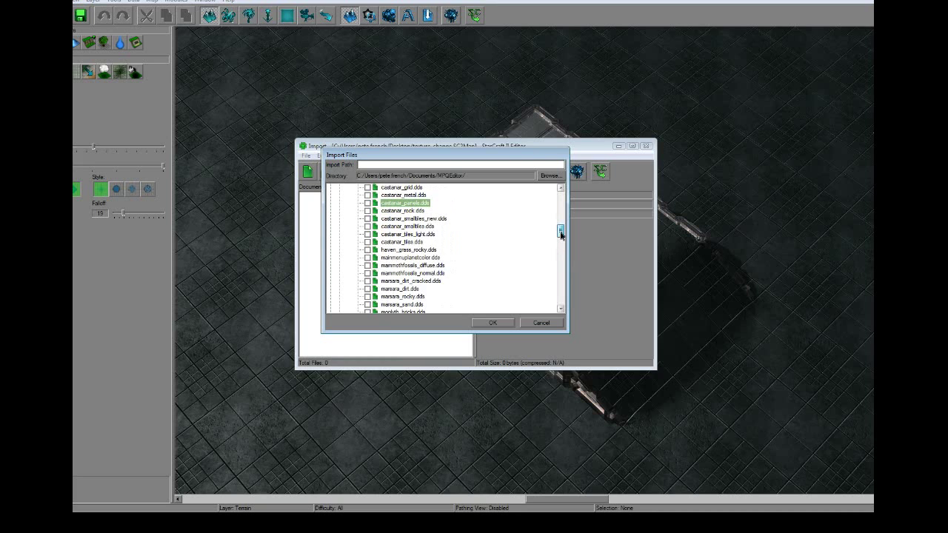
{"action": "left_click", "coordinate": [367, 203]}
{"action": "left_click", "coordinate": [492, 323]}
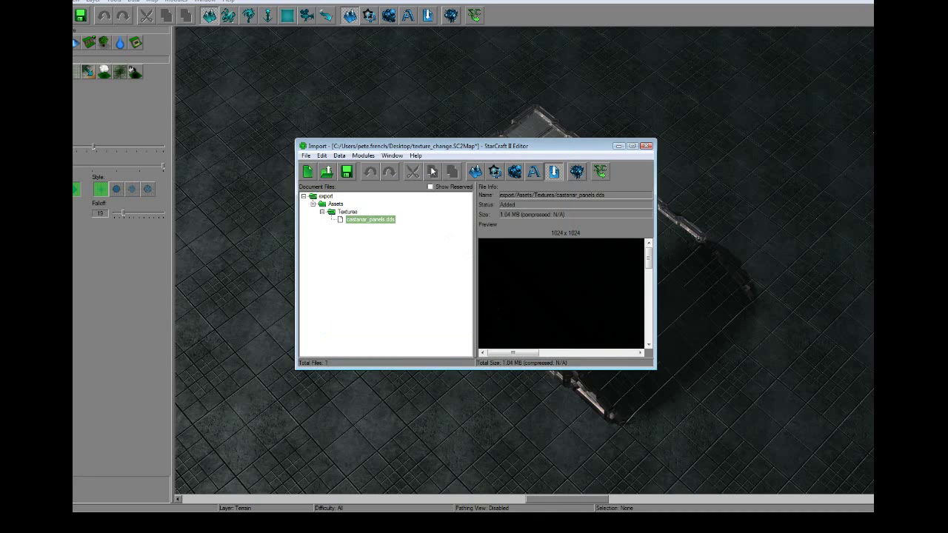
{"action": "left_click_drag", "start_coordinate": [413, 147], "coordinate": [394, 120]}
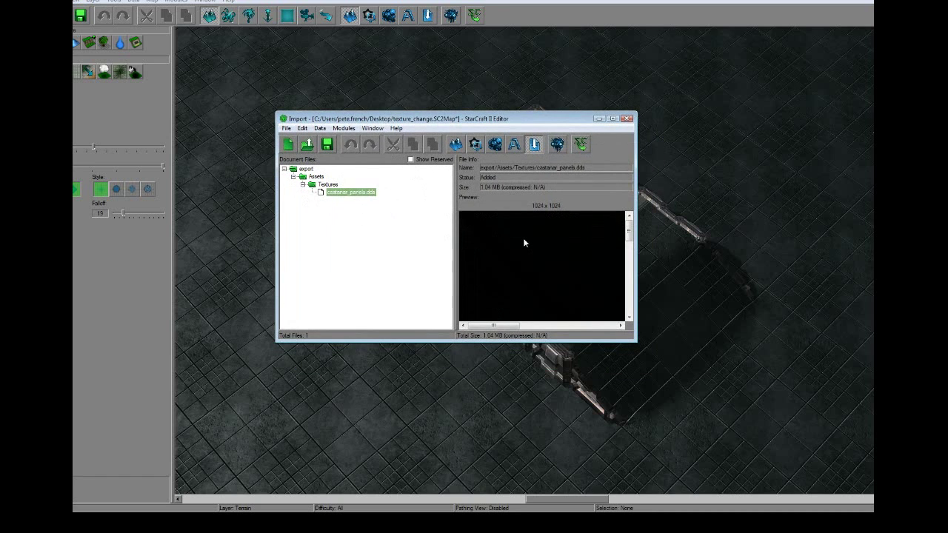
{"action": "left_click", "coordinate": [328, 144]}
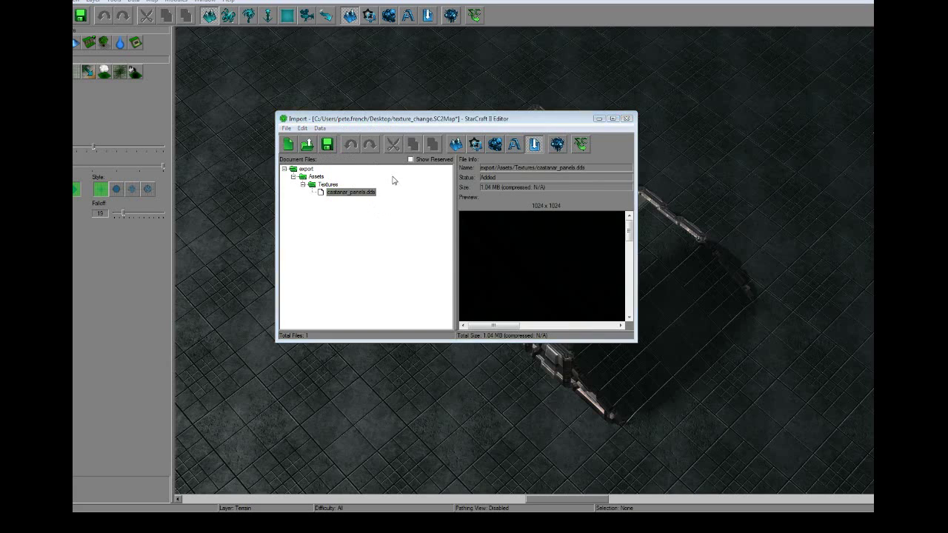
Move the imported castanar_panels.dds to the new path Assets/Textures and save the map
{"action": "left_click", "coordinate": [348, 194]}
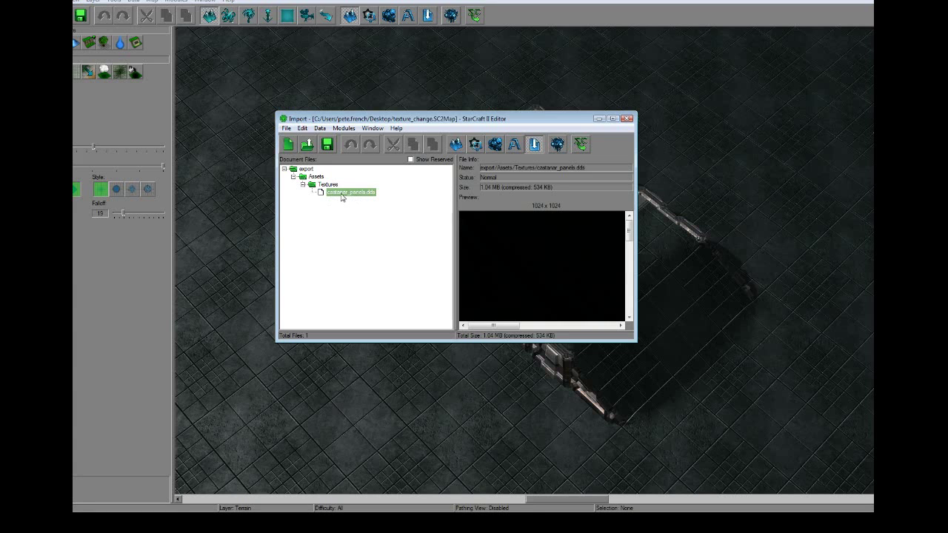
{"action": "right_click", "coordinate": [341, 197]}
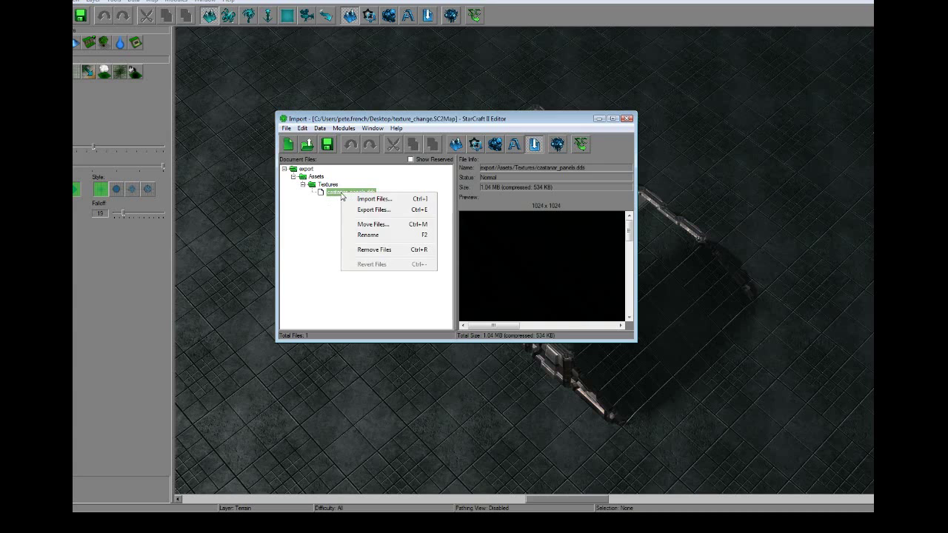
{"action": "left_click", "coordinate": [389, 225]}
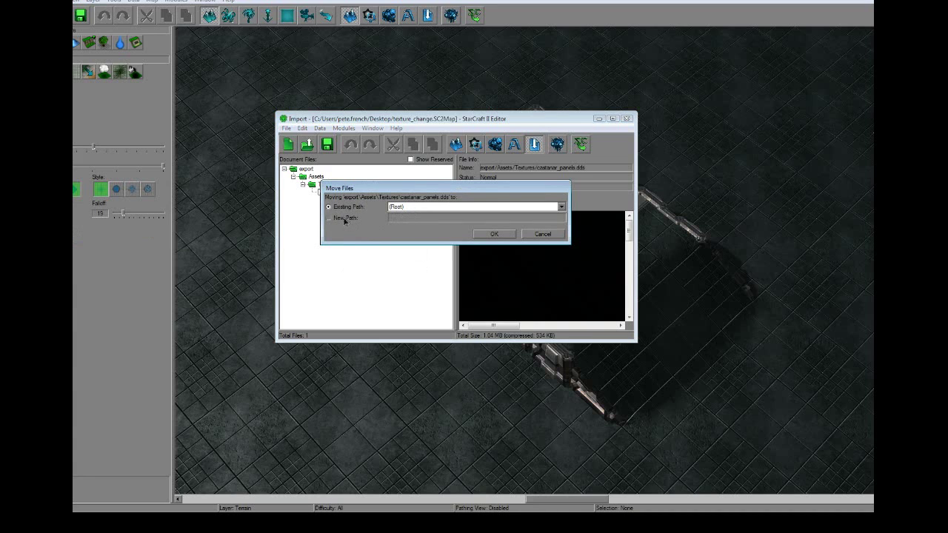
{"action": "left_click", "coordinate": [344, 217]}
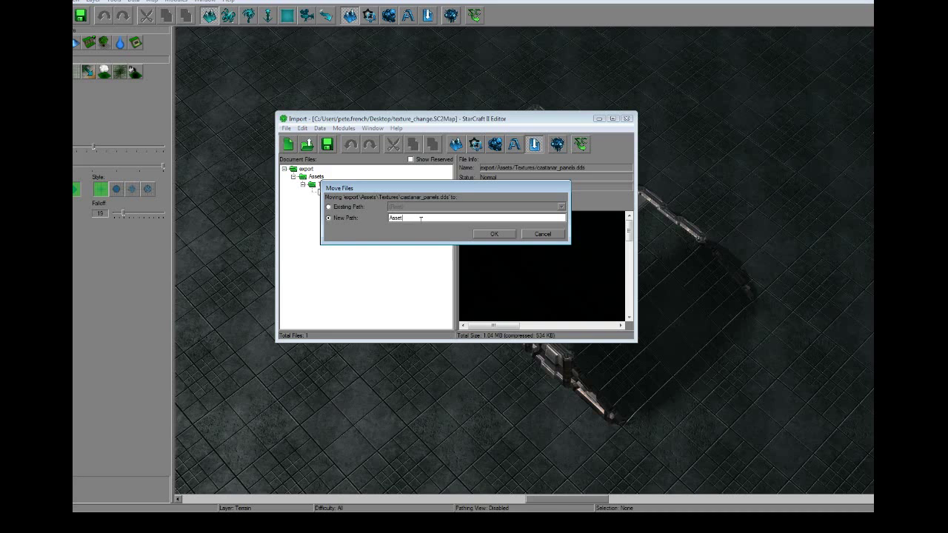
{"action": "left_click", "coordinate": [421, 219]}
{"action": "type", "text": "Assets/Textures"}
{"action": "left_click_drag", "start_coordinate": [393, 189], "coordinate": [401, 206]}
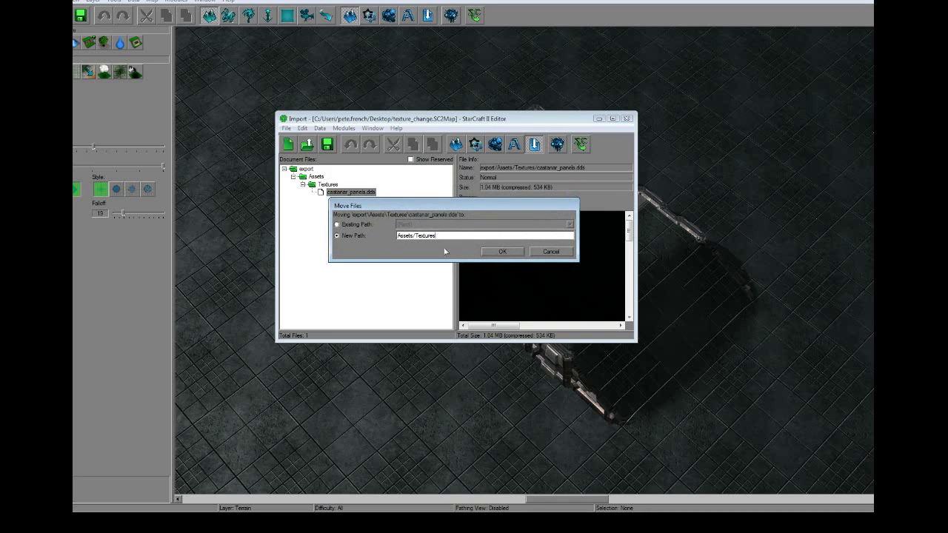
{"action": "left_click", "coordinate": [499, 251]}
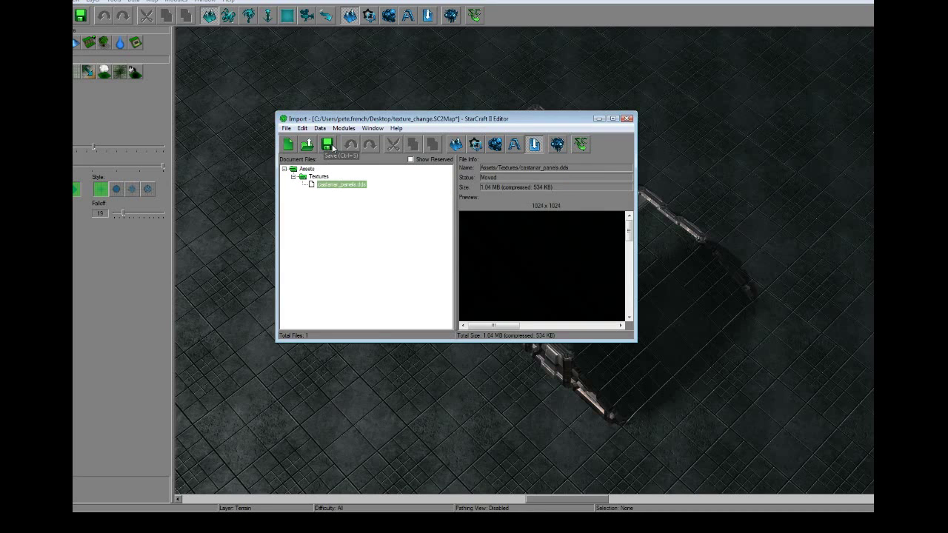
{"action": "left_click", "coordinate": [332, 147]}
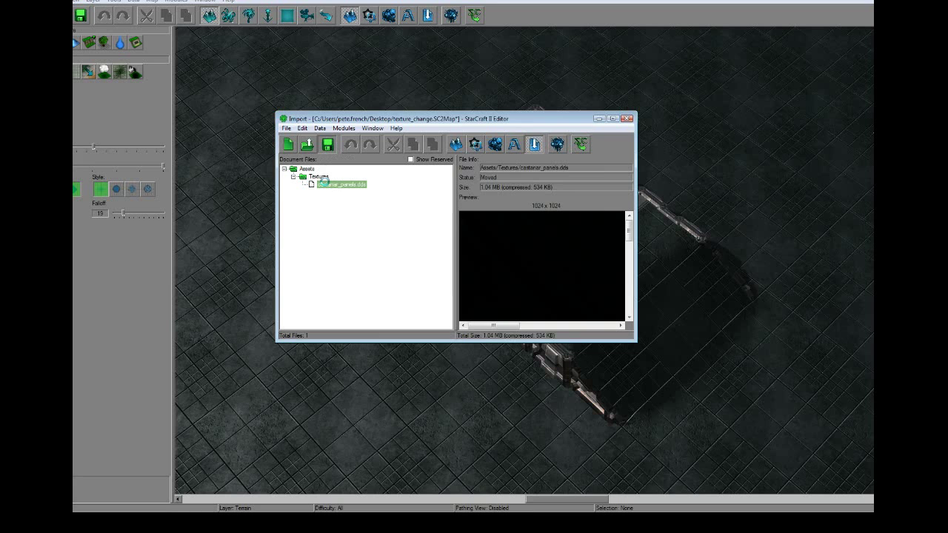
Close the Import module, then close and reopen texture_change.SC2Map to inspect the panel texture on the raised platform
{"action": "left_click_drag", "start_coordinate": [408, 123], "coordinate": [424, 257]}
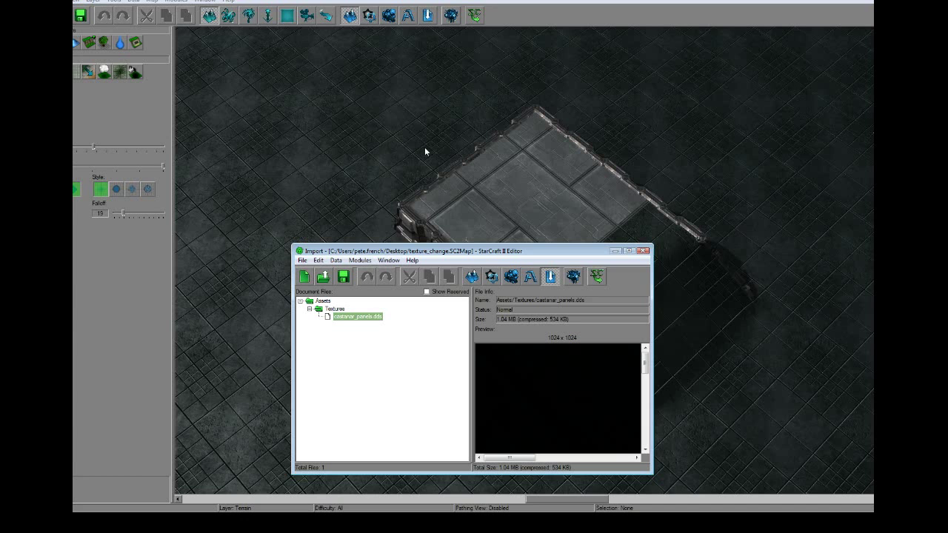
{"action": "left_click", "coordinate": [644, 251]}
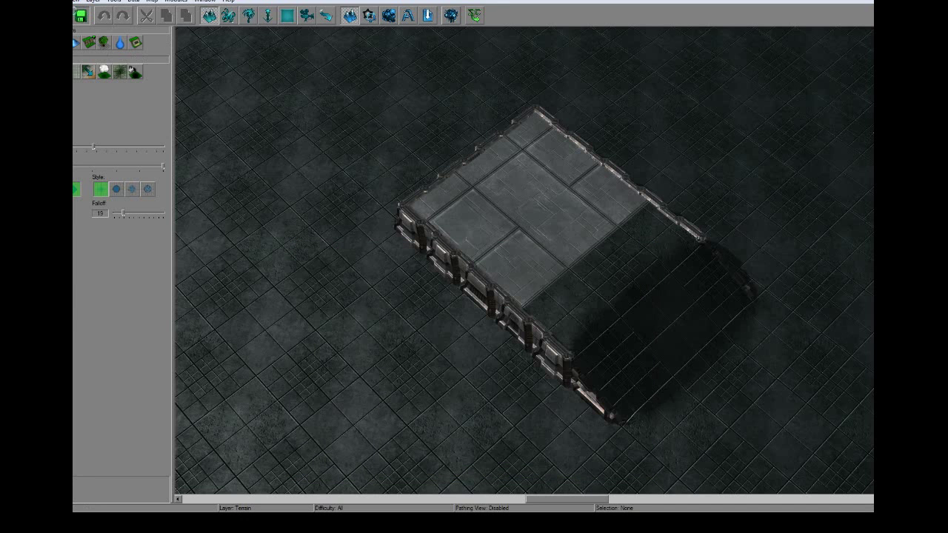
{"action": "left_click", "coordinate": [39, 1]}
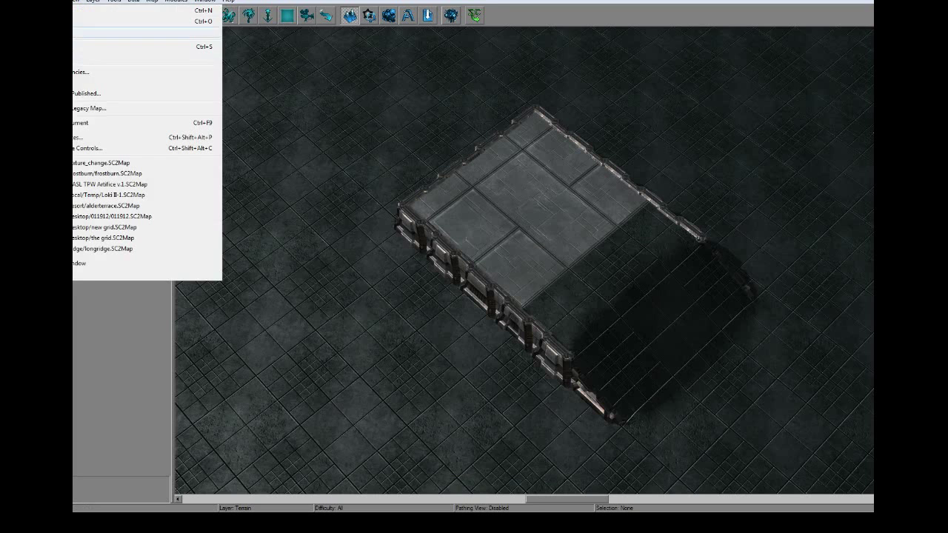
{"action": "left_click", "coordinate": [84, 33]}
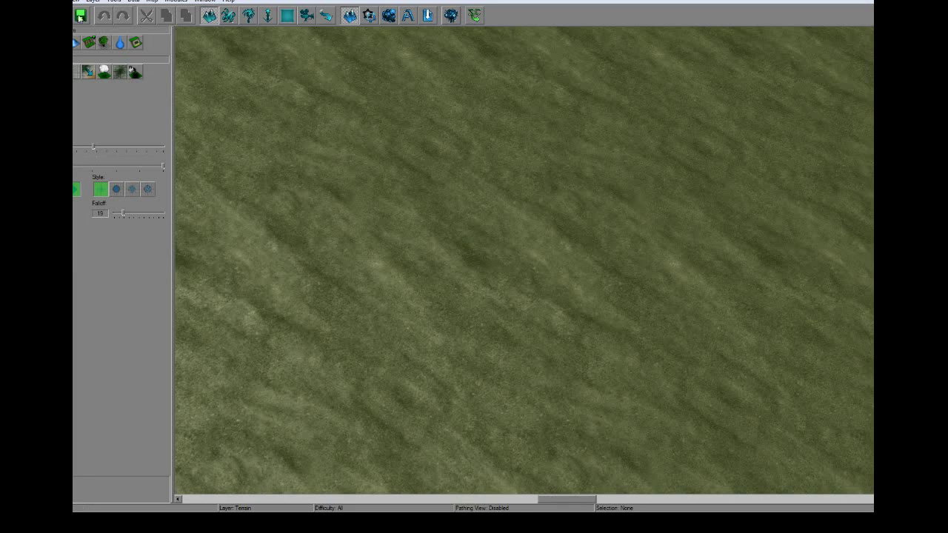
{"action": "left_click", "coordinate": [38, 1]}
{"action": "left_click", "coordinate": [126, 167]}
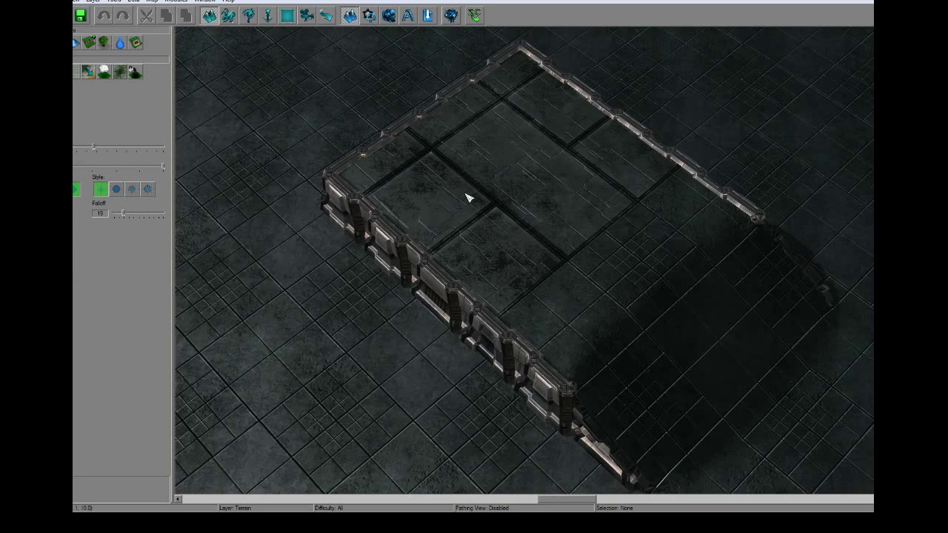
{"action": "middle_click_drag", "start_coordinate": [647, 224], "coordinate": [541, 245]}
{"action": "scroll", "coordinate": [528, 215], "scroll_direction": "down", "scroll_amount": 3}
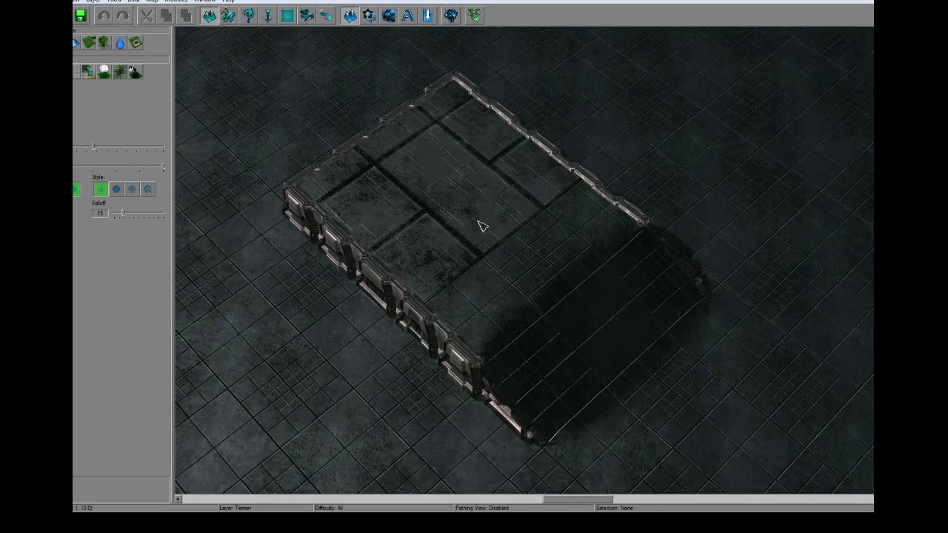
{"action": "scroll", "coordinate": [510, 271], "scroll_direction": "up", "scroll_amount": 4}
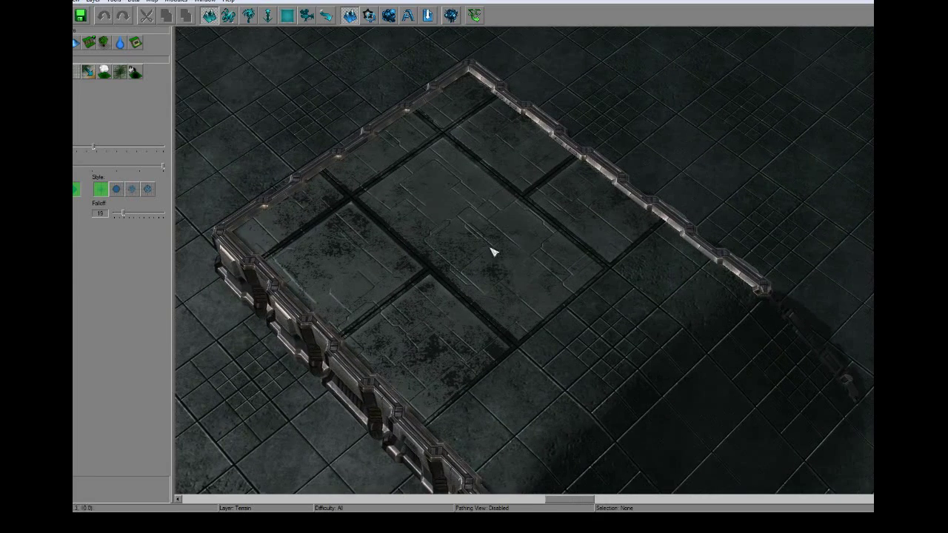
{"action": "right_click_drag", "start_coordinate": [505, 233], "coordinate": [489, 211]}
{"action": "scroll", "coordinate": [488, 211], "scroll_direction": "down", "scroll_amount": 3}
{"action": "left_click", "coordinate": [89, 43]}
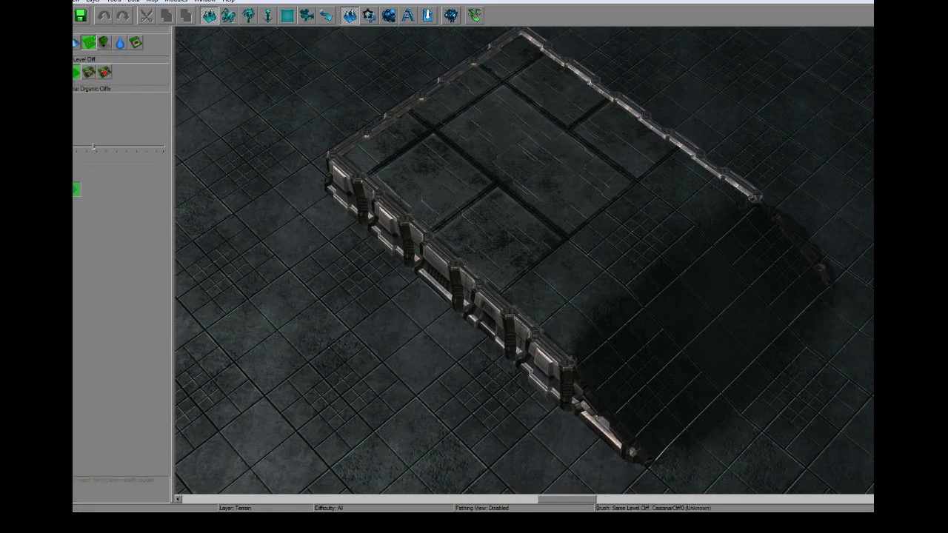
{"action": "left_click", "coordinate": [42, 72]}
{"action": "scroll", "coordinate": [385, 189], "scroll_direction": "down", "scroll_amount": 1}
{"action": "right_click_drag", "start_coordinate": [383, 176], "coordinate": [368, 219]}
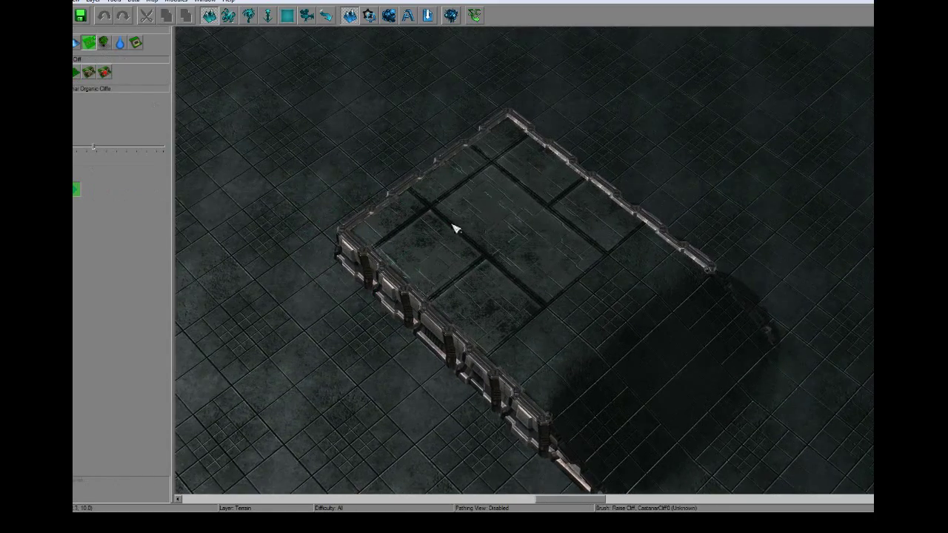
{"action": "right_click_drag", "start_coordinate": [485, 230], "coordinate": [441, 246]}
{"action": "right_click_drag", "start_coordinate": [312, 200], "coordinate": [391, 132]}
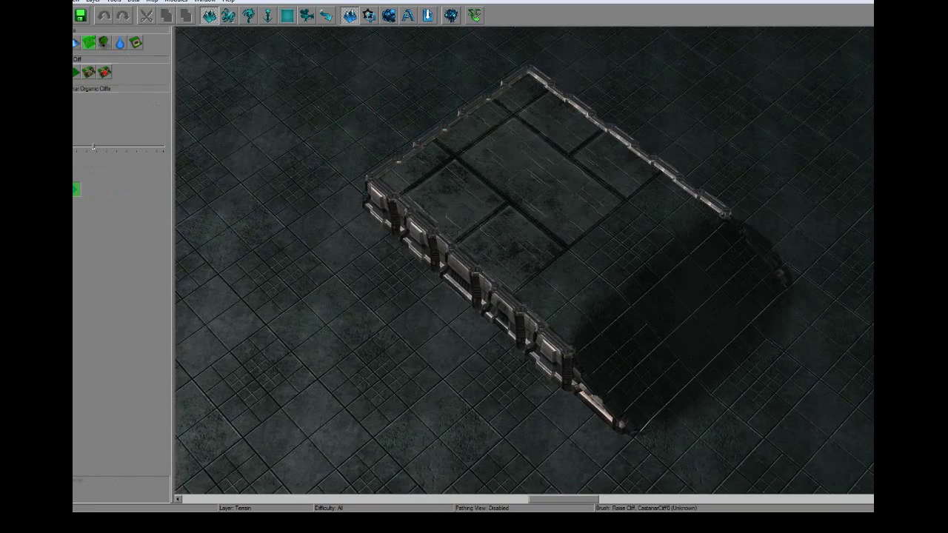
Paint a large patch of the Castanar Panels texture on the low ground beside the raised platform
{"action": "left_click", "coordinate": [58, 43]}
{"action": "right_click_drag", "start_coordinate": [333, 207], "coordinate": [383, 156]}
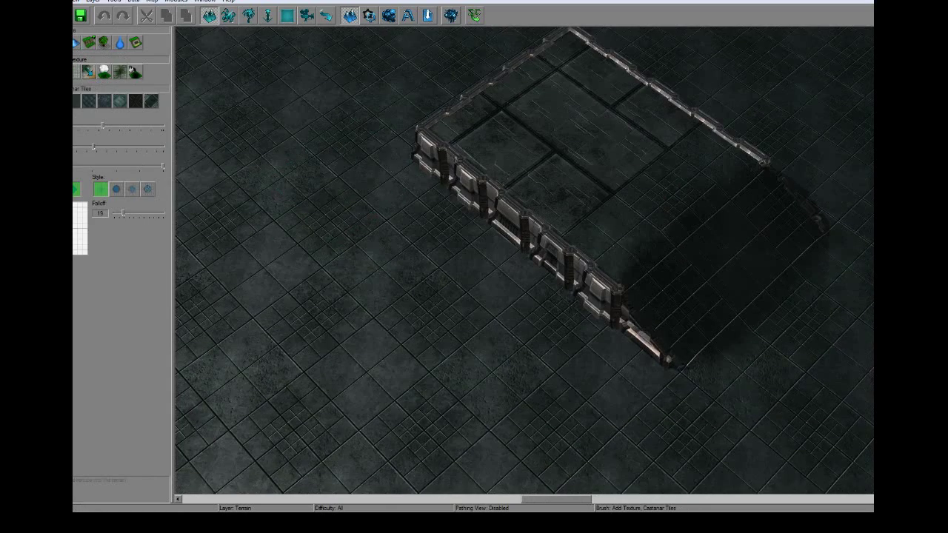
{"action": "left_click", "coordinate": [57, 101]}
{"action": "right_click_drag", "start_coordinate": [294, 253], "coordinate": [324, 200]}
{"action": "left_click", "coordinate": [385, 228]}
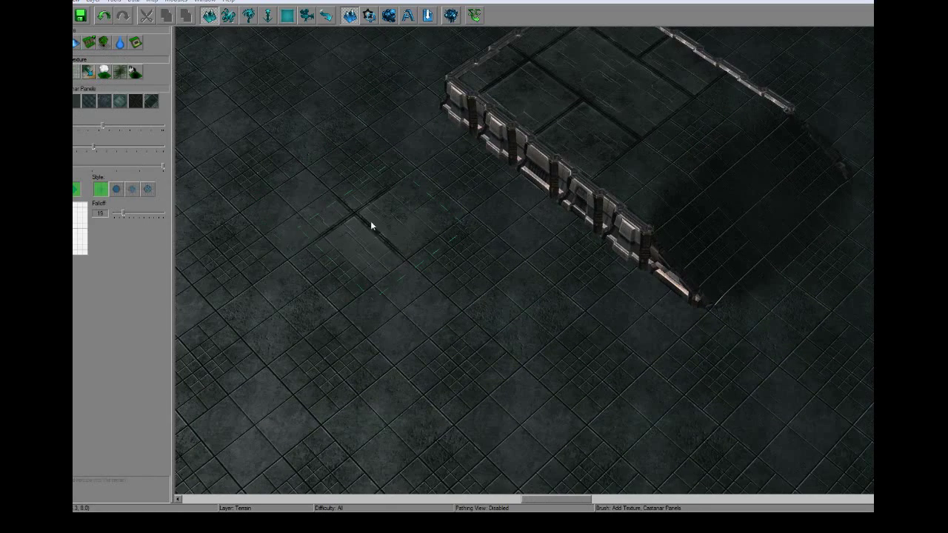
{"action": "right_click_drag", "start_coordinate": [366, 235], "coordinate": [397, 178]}
{"action": "mouse_move", "coordinate": [347, 241]}
{"action": "left_mouse_down"}
{"action": "mouse_move", "coordinate": [380, 217]}
{"action": "mouse_move", "coordinate": [294, 259]}
{"action": "mouse_move", "coordinate": [444, 148]}
{"action": "mouse_move", "coordinate": [353, 321]}
{"action": "mouse_move", "coordinate": [271, 288]}
{"action": "left_mouse_up"}
{"action": "right_click_drag", "start_coordinate": [281, 234], "coordinate": [407, 217]}
{"action": "scroll", "coordinate": [408, 218], "scroll_direction": "down", "scroll_amount": 1}
{"action": "mouse_move", "coordinate": [414, 324]}
{"action": "left_mouse_down"}
{"action": "mouse_move", "coordinate": [322, 243]}
{"action": "mouse_move", "coordinate": [381, 189]}
{"action": "mouse_move", "coordinate": [373, 353]}
{"action": "mouse_move", "coordinate": [503, 227]}
{"action": "left_mouse_up"}
{"action": "scroll", "coordinate": [510, 252], "scroll_direction": "down", "scroll_amount": 1}
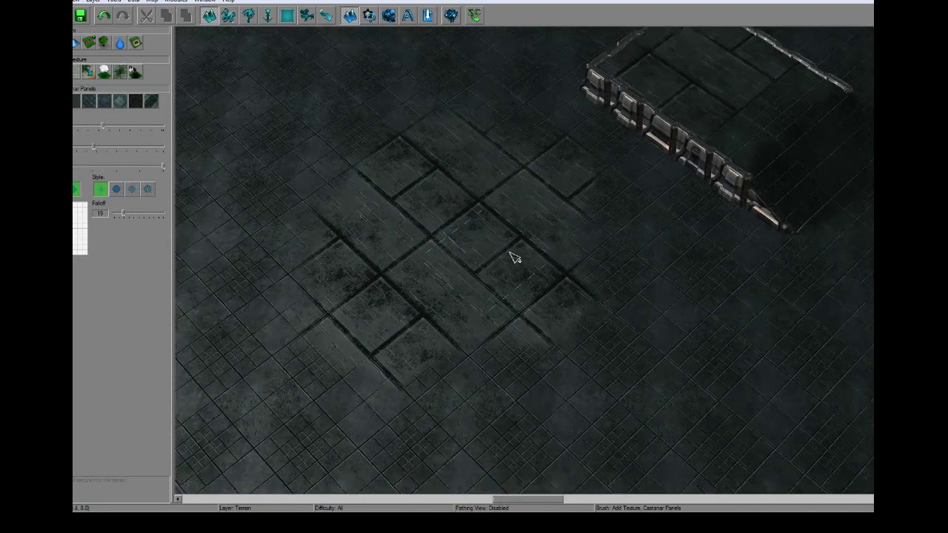
Zoom in to check the panel detail and extend the Castanar Panels patch along its near edge
{"action": "scroll", "coordinate": [509, 252], "scroll_direction": "up", "scroll_amount": 2}
{"action": "mouse_move", "coordinate": [413, 299]}
{"action": "right_mouse_down"}
{"action": "mouse_move", "coordinate": [445, 285]}
{"action": "mouse_move", "coordinate": [543, 296]}
{"action": "mouse_move", "coordinate": [358, 249]}
{"action": "right_mouse_up"}
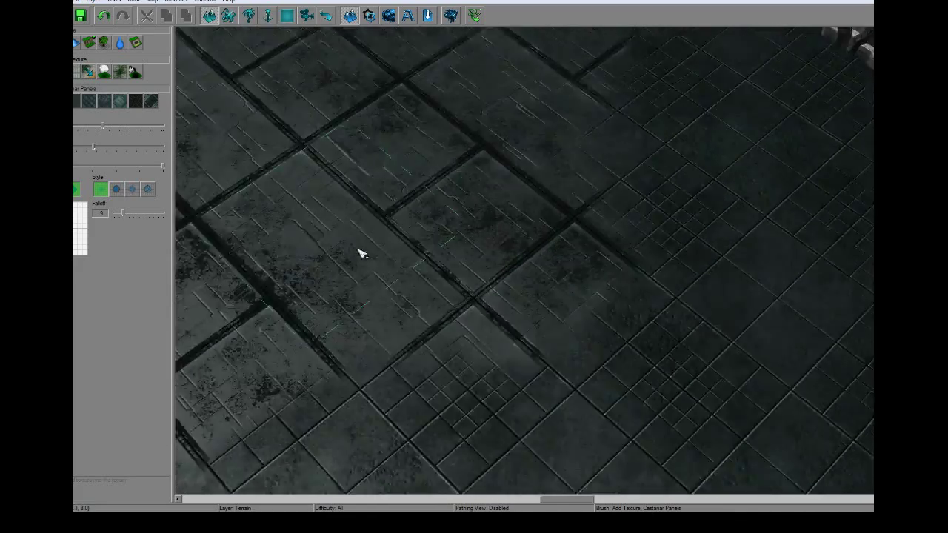
{"action": "scroll", "coordinate": [360, 251], "scroll_direction": "down", "scroll_amount": 1}
{"action": "right_click_drag", "start_coordinate": [425, 274], "coordinate": [365, 299]}
{"action": "left_click_drag", "start_coordinate": [444, 355], "coordinate": [526, 326]}
{"action": "scroll", "coordinate": [494, 198], "scroll_direction": "down", "scroll_amount": 1}
{"action": "right_click_drag", "start_coordinate": [494, 198], "coordinate": [416, 213]}
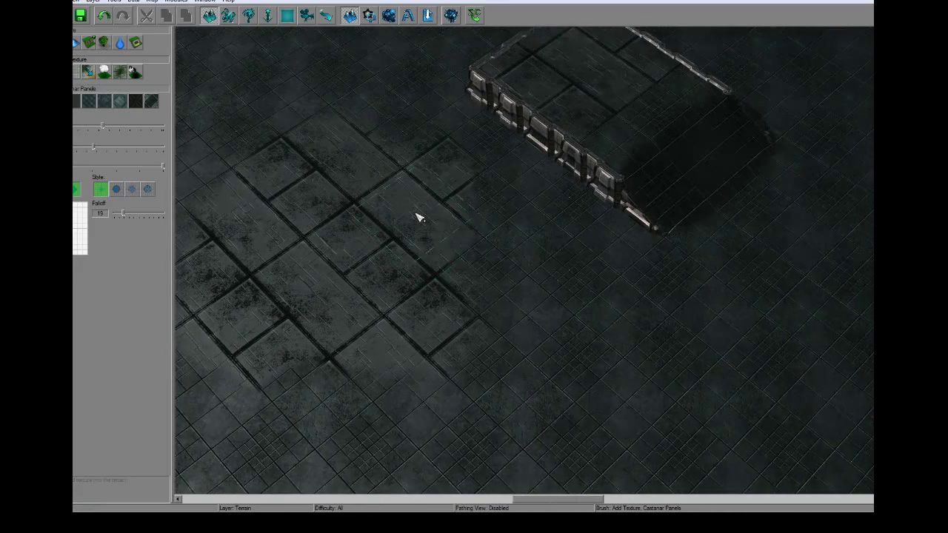
Compare the painted panels on the low ground with those on top of the raised platform
{"action": "right_click_drag", "start_coordinate": [501, 241], "coordinate": [456, 226]}
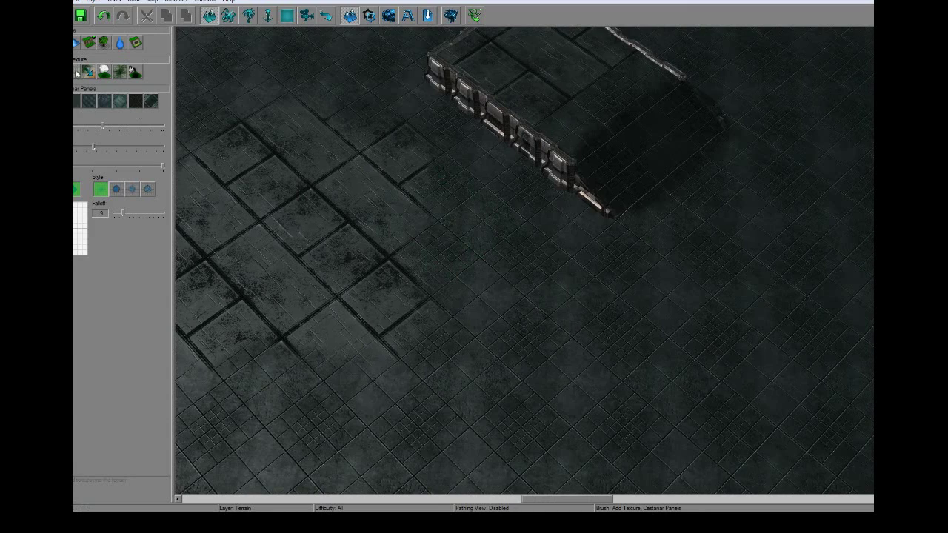
{"action": "right_click_drag", "start_coordinate": [374, 208], "coordinate": [422, 182]}
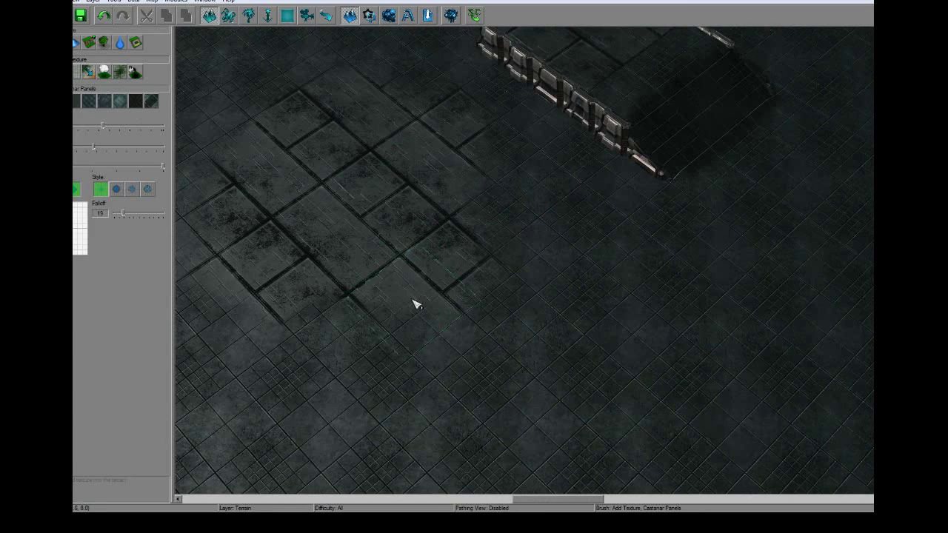
{"action": "left_click", "coordinate": [92, 72]}
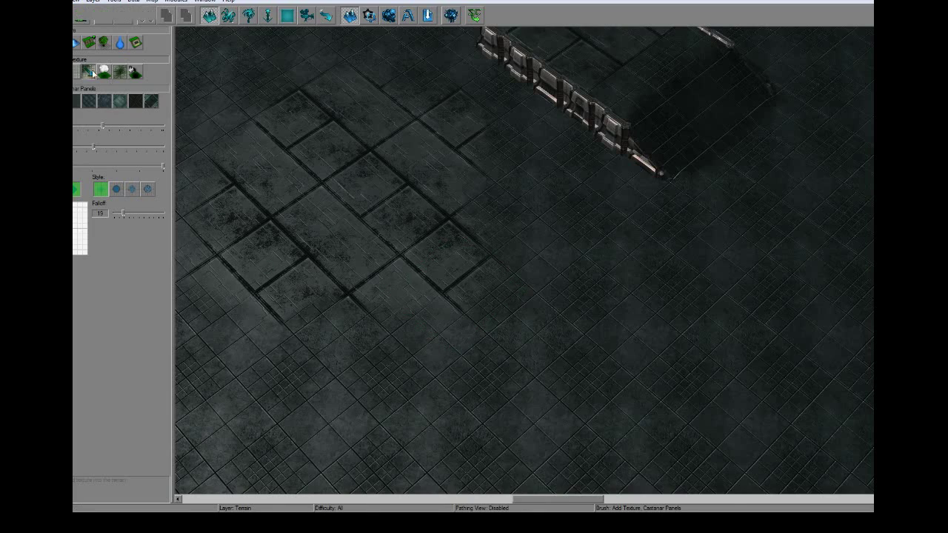
{"action": "key", "text": "Up"}
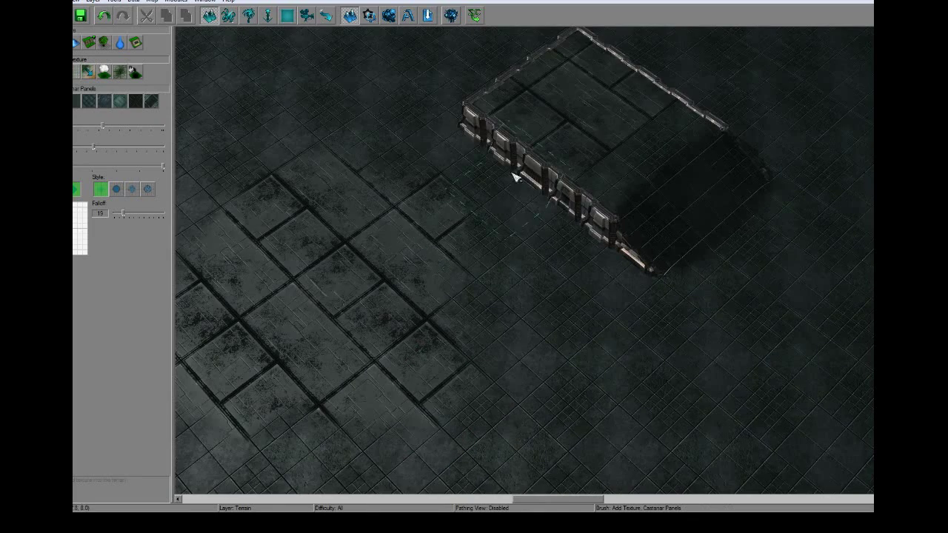
{"action": "right_click_drag", "start_coordinate": [512, 174], "coordinate": [406, 235]}
{"action": "right_click_drag", "start_coordinate": [475, 224], "coordinate": [485, 207]}
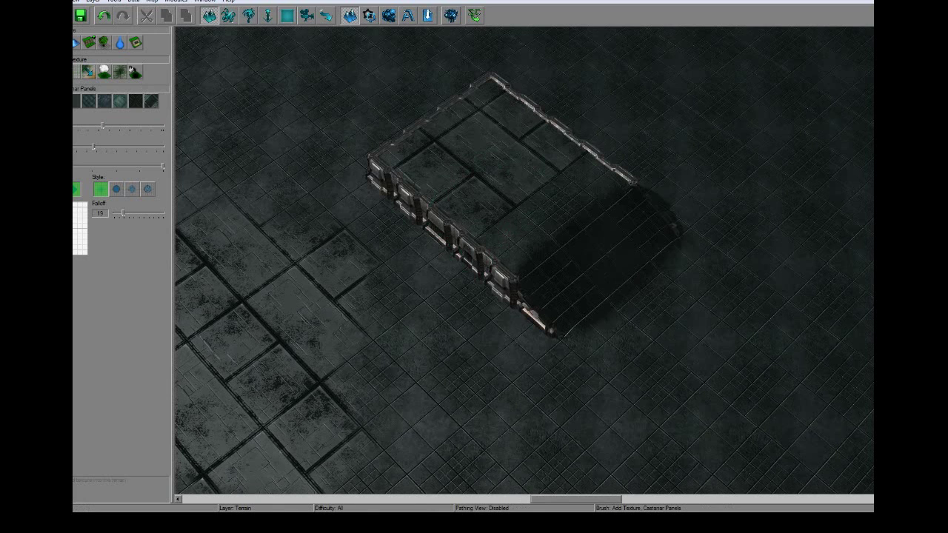
Try to open the recent map frostburn.SC2Map and close the unresponsive editor
{"action": "left_click", "coordinate": [35, 1]}
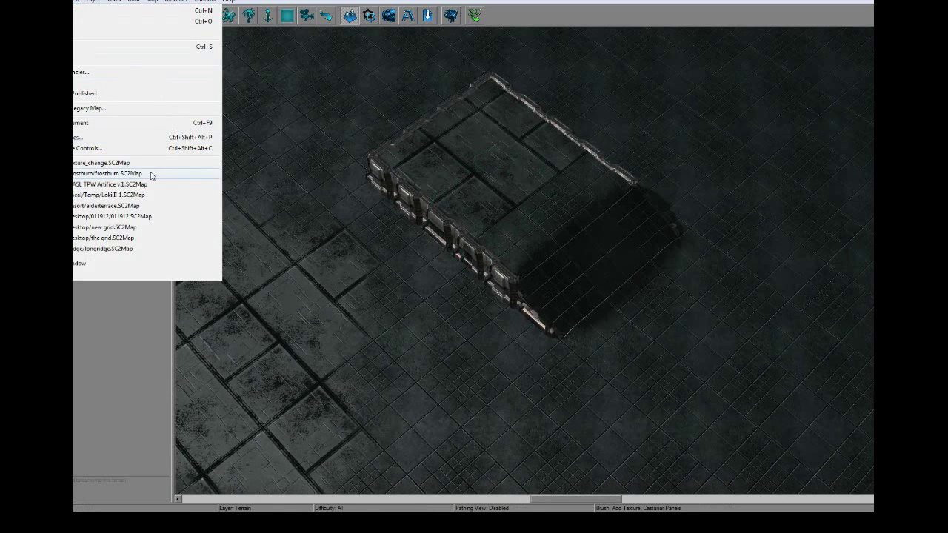
{"action": "left_click", "coordinate": [125, 174]}
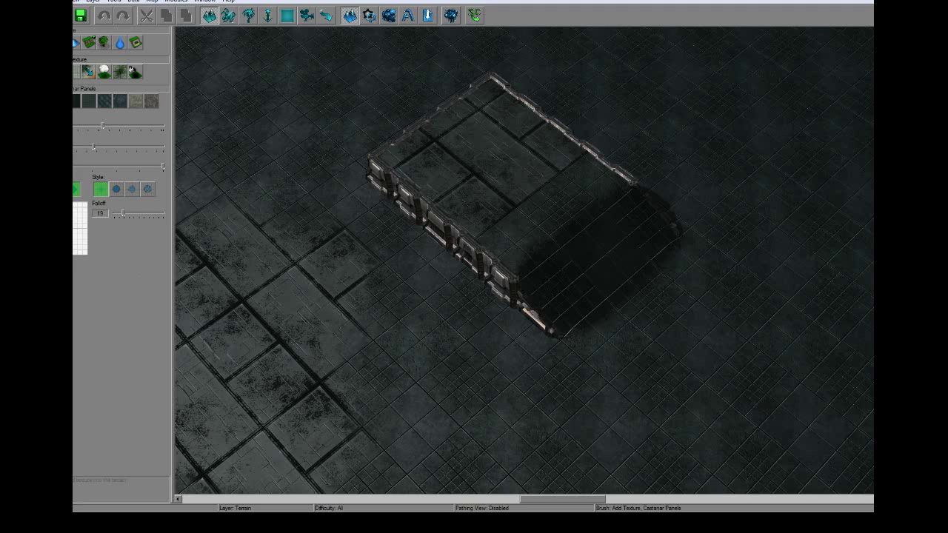
{"action": "key", "text": "alt+Tab"}
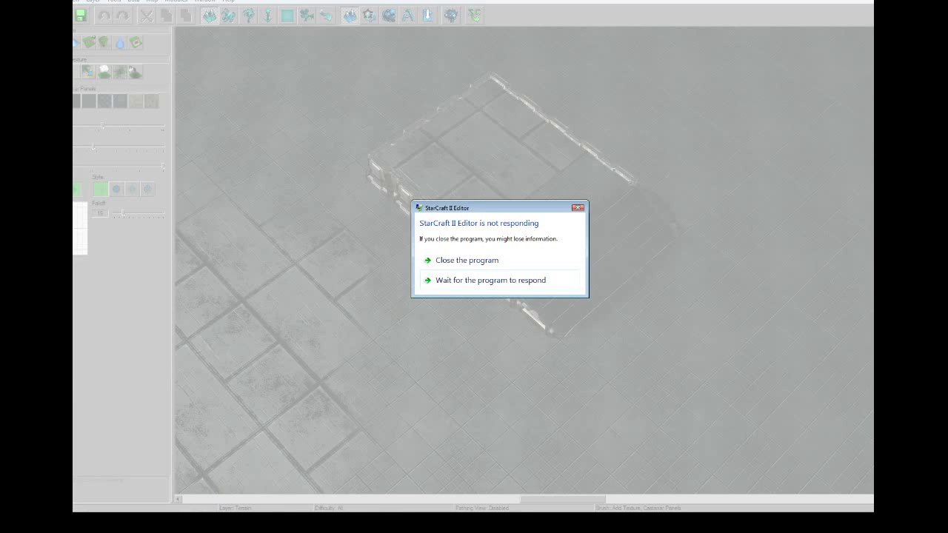
{"action": "left_click", "coordinate": [453, 261]}
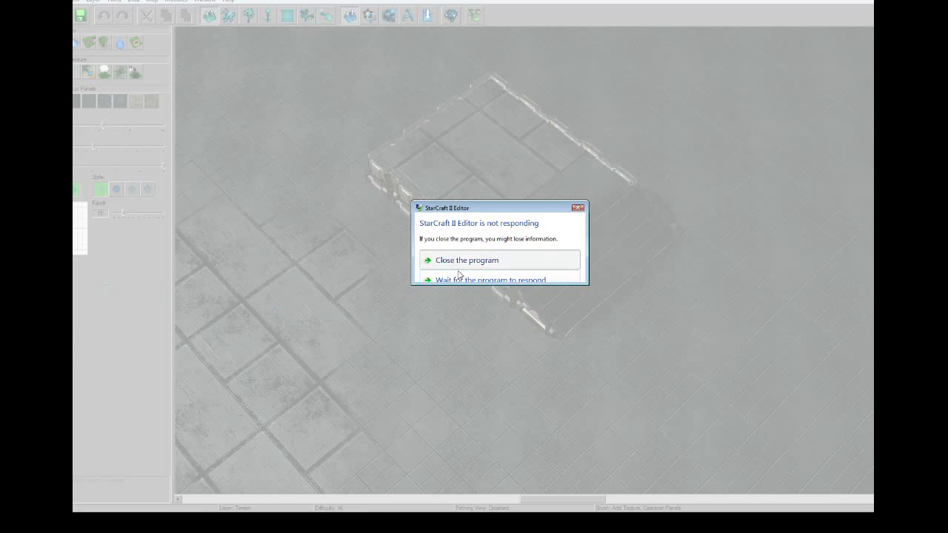
{"action": "left_click", "coordinate": [560, 270]}
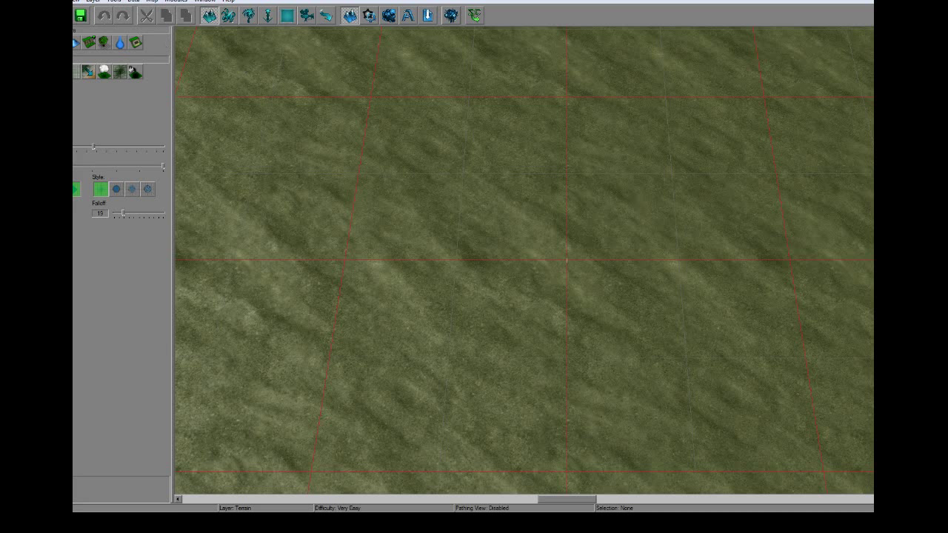
Open the recent map frostburn.SC2Map in the restarted editor
{"action": "left_click", "coordinate": [38, 0]}
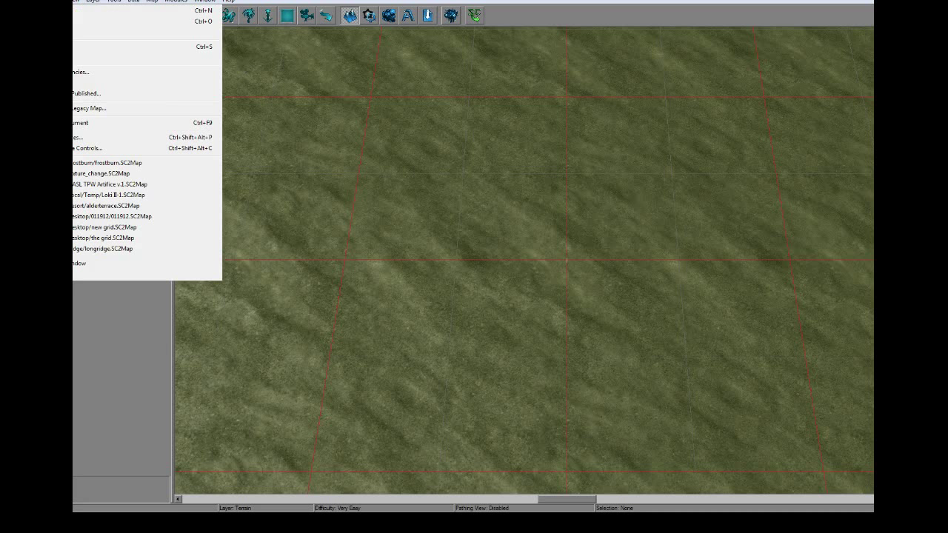
{"action": "left_click", "coordinate": [168, 159]}
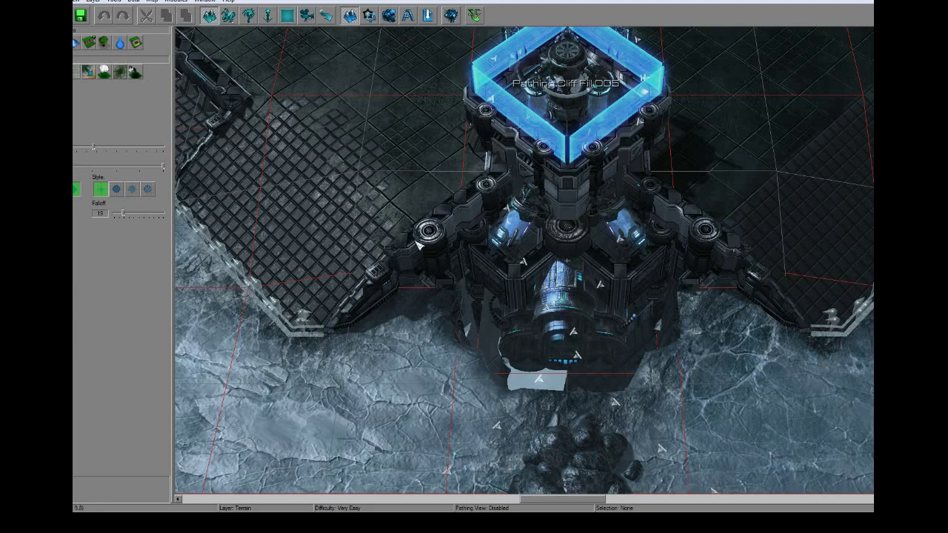
{"action": "right_click_drag", "start_coordinate": [599, 228], "coordinate": [571, 258]}
{"action": "scroll", "coordinate": [566, 274], "scroll_direction": "down", "scroll_amount": 3}
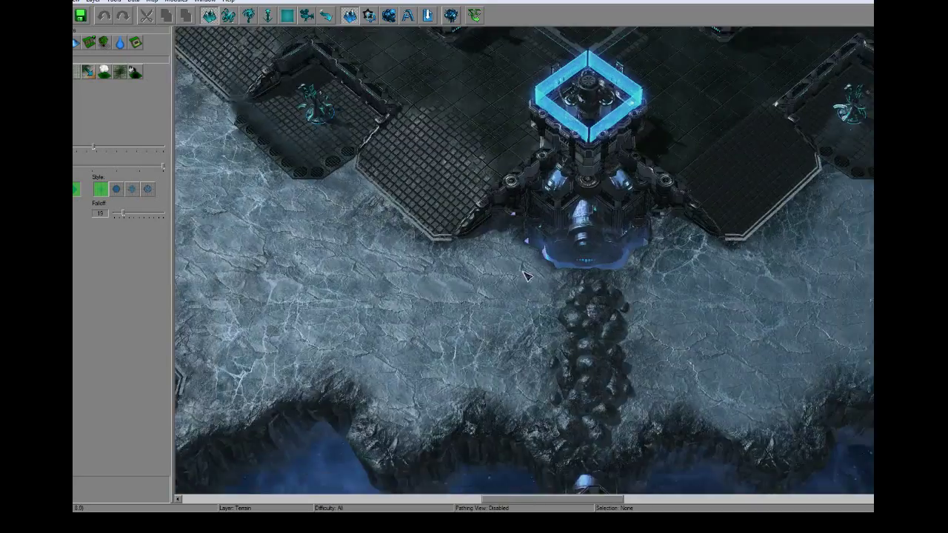
Look over the floor textures from the ice field to the base platform with the circular marking
{"action": "right_click_drag", "start_coordinate": [426, 231], "coordinate": [548, 298]}
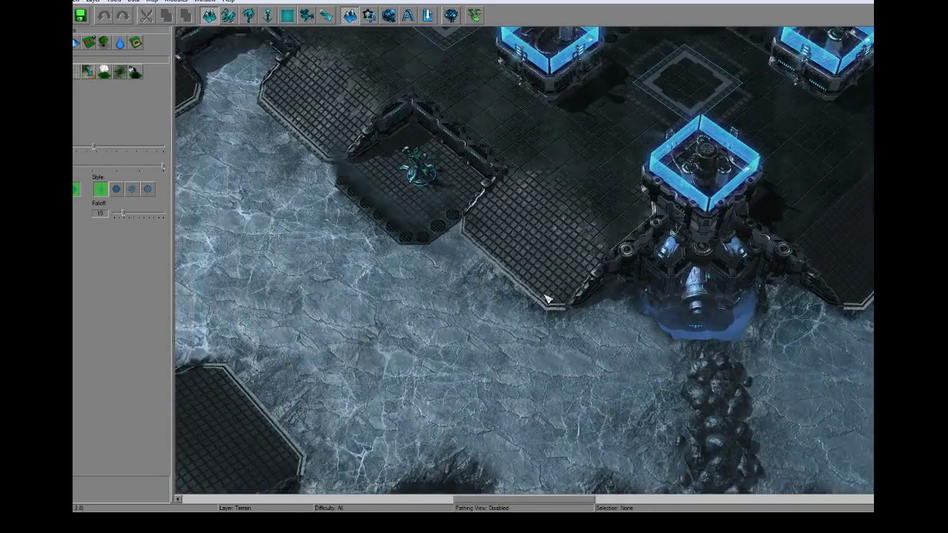
{"action": "right_click_drag", "start_coordinate": [326, 212], "coordinate": [451, 269]}
{"action": "right_click_drag", "start_coordinate": [274, 326], "coordinate": [431, 252]}
{"action": "right_click_drag", "start_coordinate": [479, 387], "coordinate": [520, 158]}
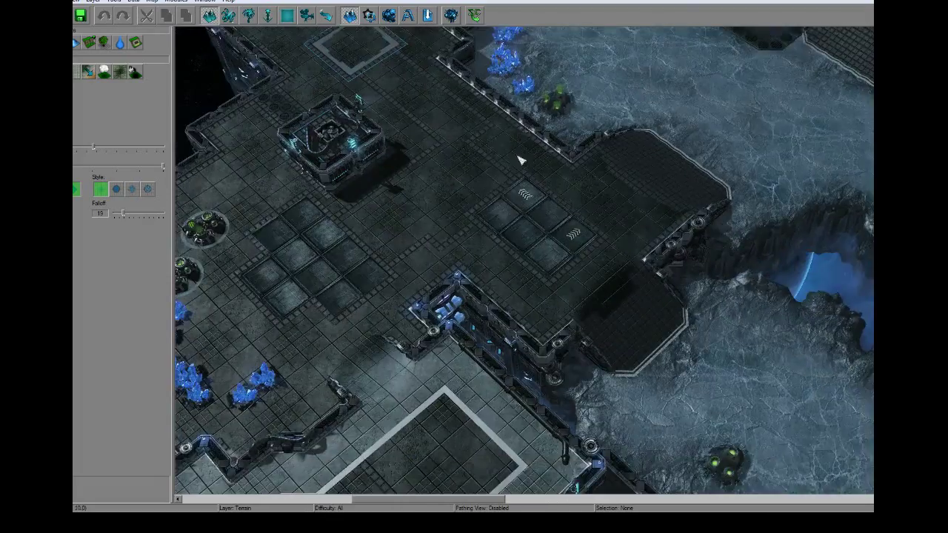
{"action": "mouse_move", "coordinate": [496, 222]}
{"action": "right_mouse_down"}
{"action": "mouse_move", "coordinate": [491, 269]}
{"action": "mouse_move", "coordinate": [516, 113]}
{"action": "right_mouse_up"}
{"action": "right_click_drag", "start_coordinate": [461, 404], "coordinate": [482, 250]}
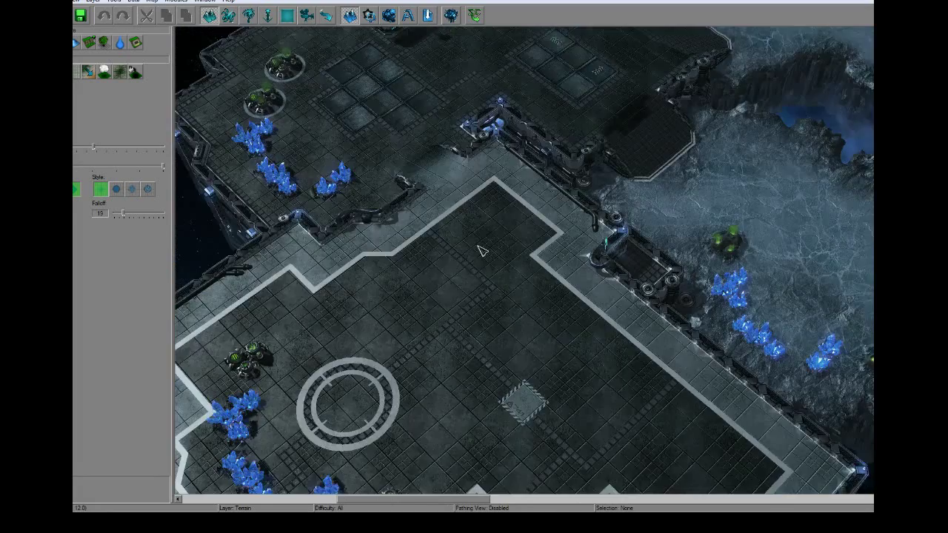
{"action": "right_click_drag", "start_coordinate": [444, 359], "coordinate": [502, 183]}
{"action": "scroll", "coordinate": [456, 227], "scroll_direction": "up", "scroll_amount": 1}
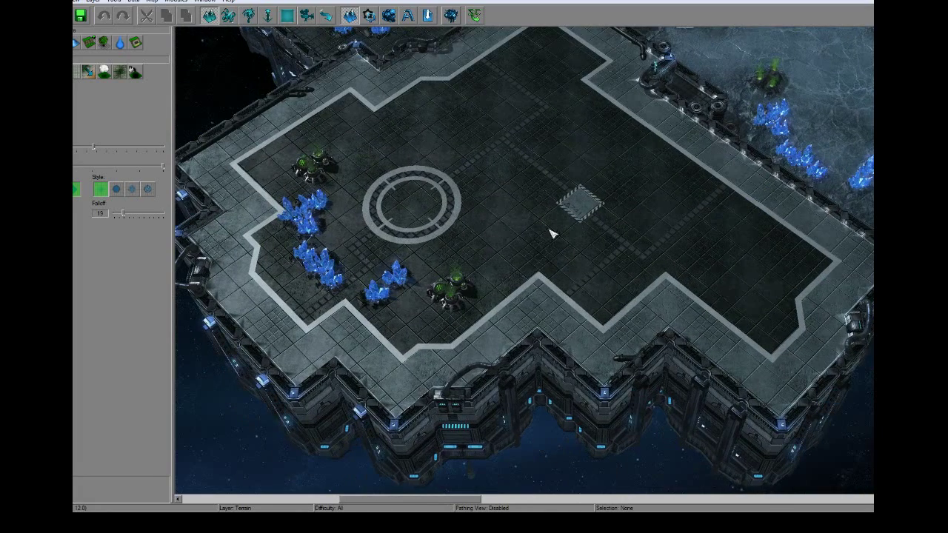
Examine the base platform's outer cliff walls and the pale floor tiles along its edge up close
{"action": "right_click_drag", "start_coordinate": [542, 269], "coordinate": [569, 171], "text": "ctrl"}
{"action": "scroll", "coordinate": [569, 171], "scroll_direction": "up", "scroll_amount": 2}
{"action": "scroll", "coordinate": [504, 212], "scroll_direction": "up", "scroll_amount": 3}
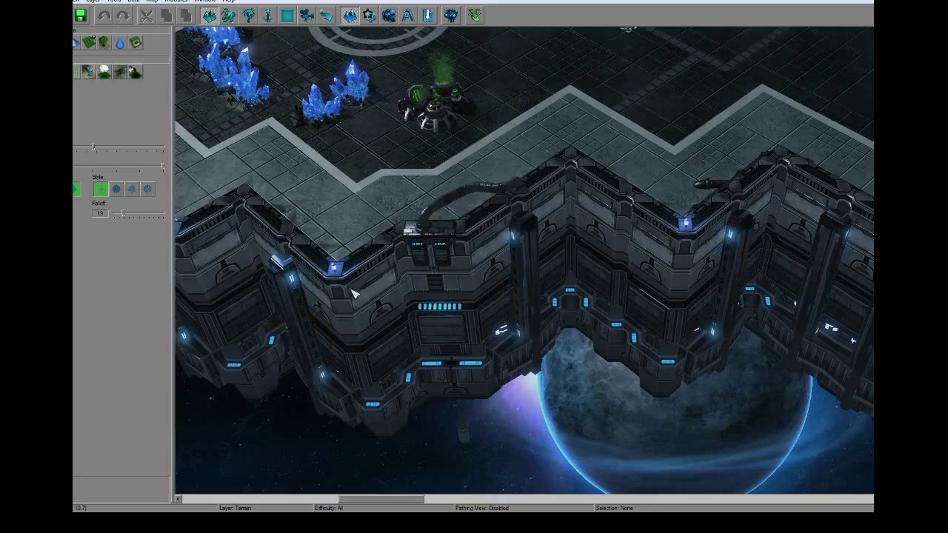
{"action": "right_click_drag", "start_coordinate": [413, 299], "coordinate": [497, 274]}
{"action": "middle_click_drag", "start_coordinate": [498, 278], "coordinate": [439, 247]}
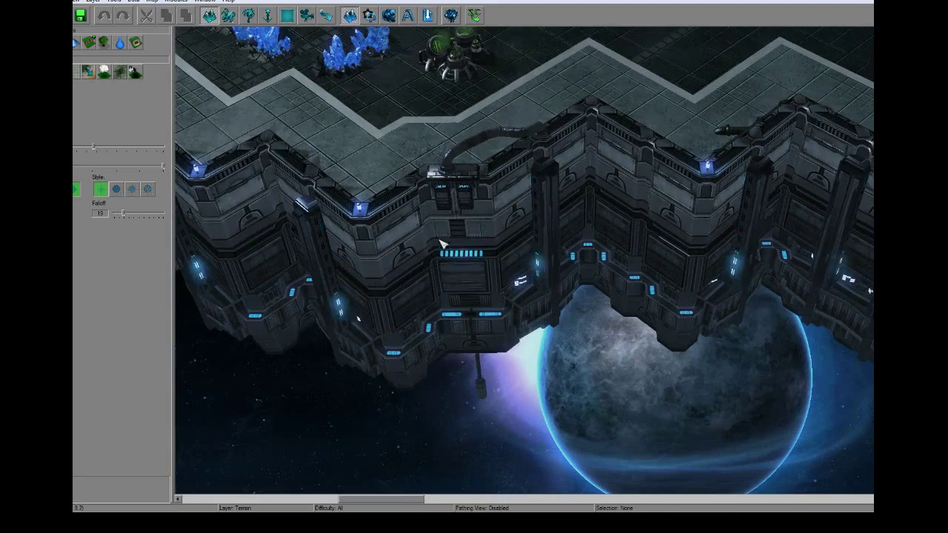
{"action": "right_click_drag", "start_coordinate": [394, 272], "coordinate": [432, 272]}
{"action": "right_click_drag", "start_coordinate": [516, 156], "coordinate": [457, 252]}
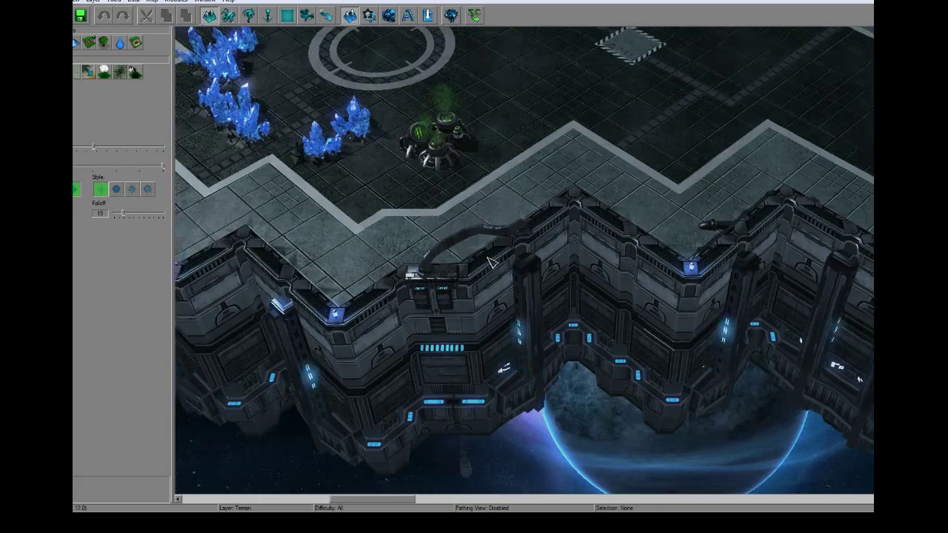
{"action": "right_click_drag", "start_coordinate": [341, 291], "coordinate": [400, 309]}
{"action": "scroll", "coordinate": [400, 310], "scroll_direction": "up", "scroll_amount": 3}
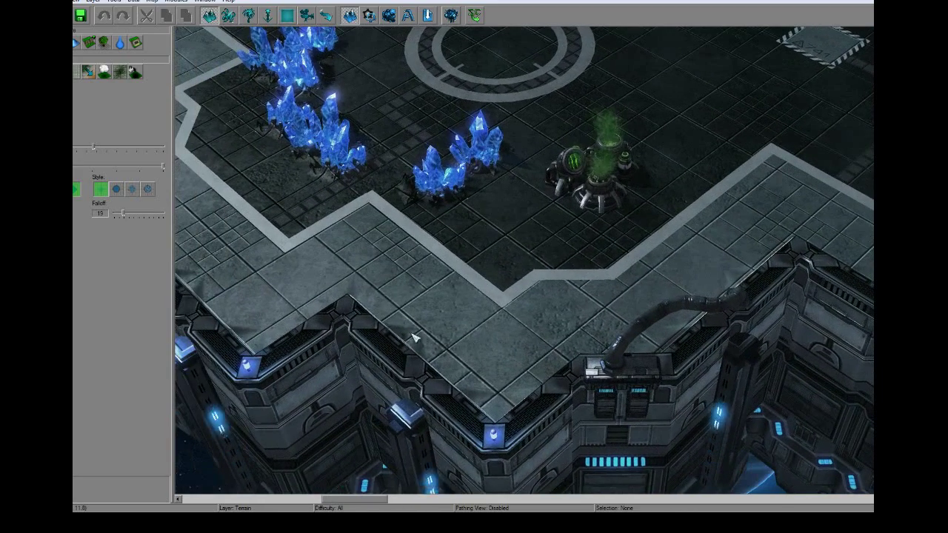
Select a 4 x 4 cell terrain area at the base platform's edge and examine the surrounding floor tiles and cliffs
{"action": "left_click_drag", "start_coordinate": [370, 280], "coordinate": [431, 344]}
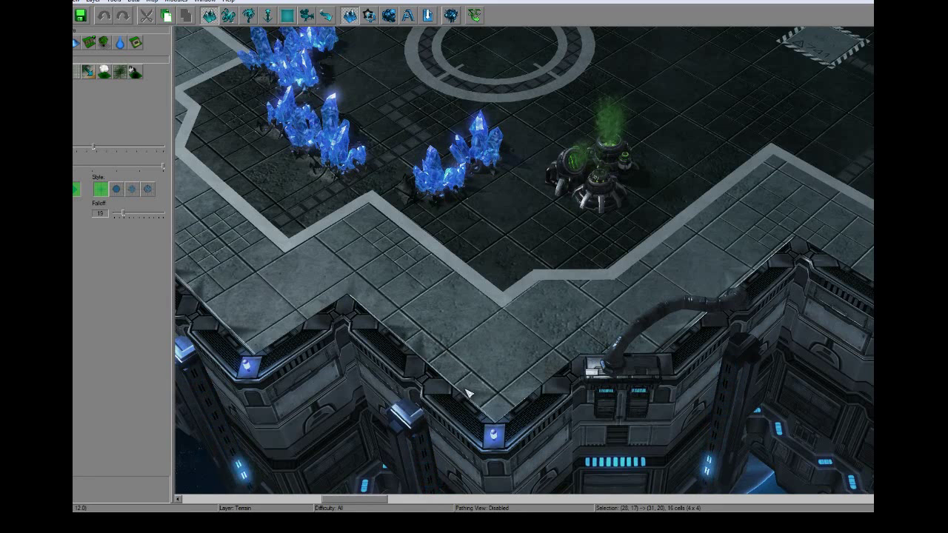
{"action": "right_click_drag", "start_coordinate": [403, 330], "coordinate": [423, 349]}
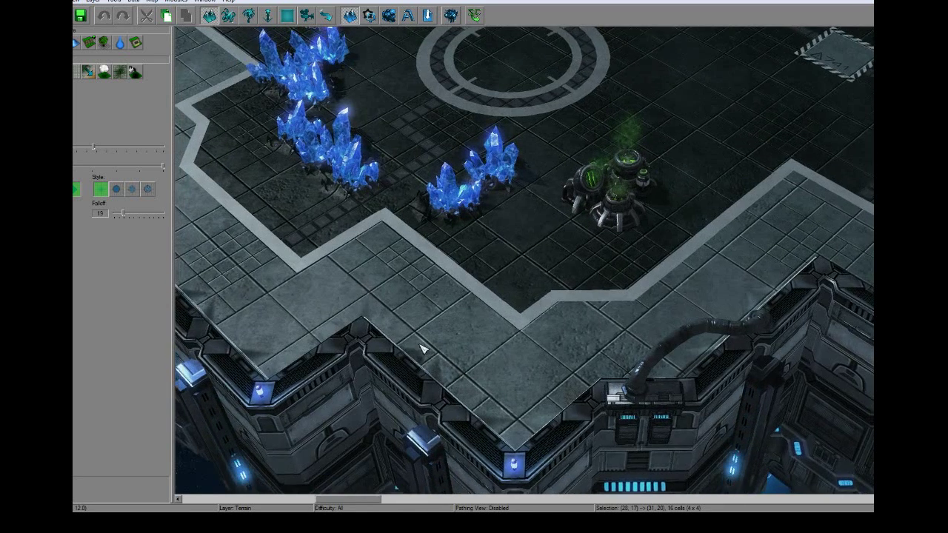
{"action": "scroll", "coordinate": [443, 245], "scroll_direction": "up", "scroll_amount": 1}
{"action": "right_click_drag", "start_coordinate": [443, 245], "coordinate": [413, 161]}
{"action": "scroll", "coordinate": [412, 161], "scroll_direction": "down", "scroll_amount": 2}
{"action": "right_click_drag", "start_coordinate": [514, 228], "coordinate": [453, 207]}
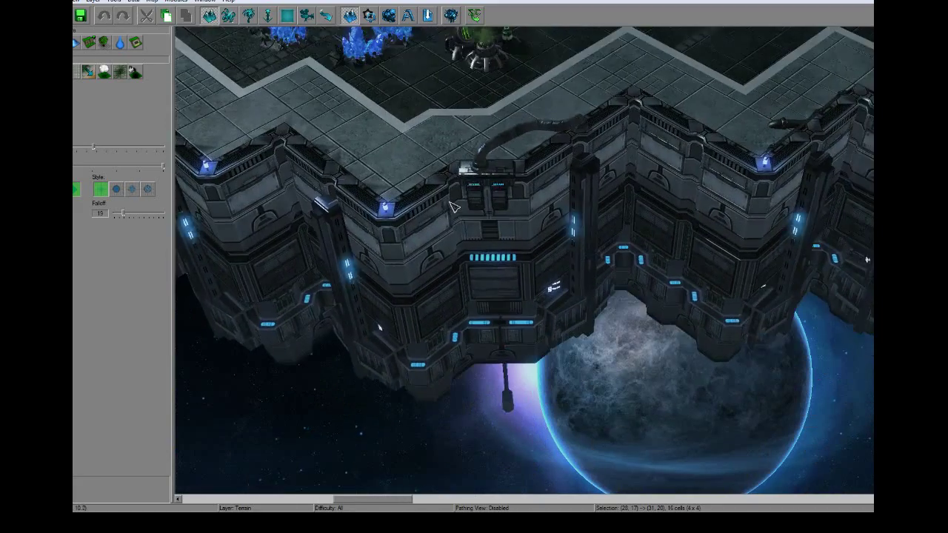
{"action": "scroll", "coordinate": [465, 203], "scroll_direction": "down", "scroll_amount": 1}
{"action": "scroll", "coordinate": [465, 214], "scroll_direction": "up", "scroll_amount": 4}
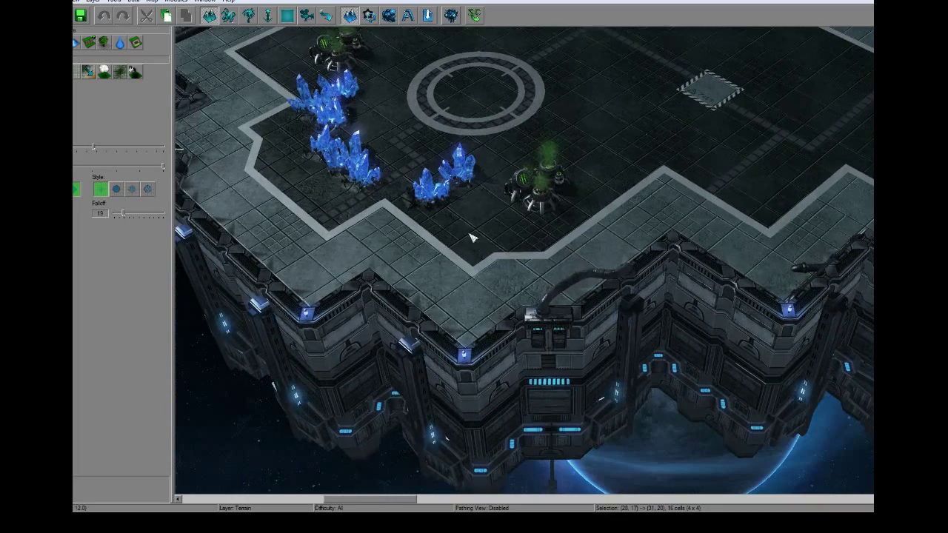
{"action": "right_click_drag", "start_coordinate": [460, 242], "coordinate": [542, 271]}
{"action": "right_click_drag", "start_coordinate": [556, 188], "coordinate": [495, 144]}
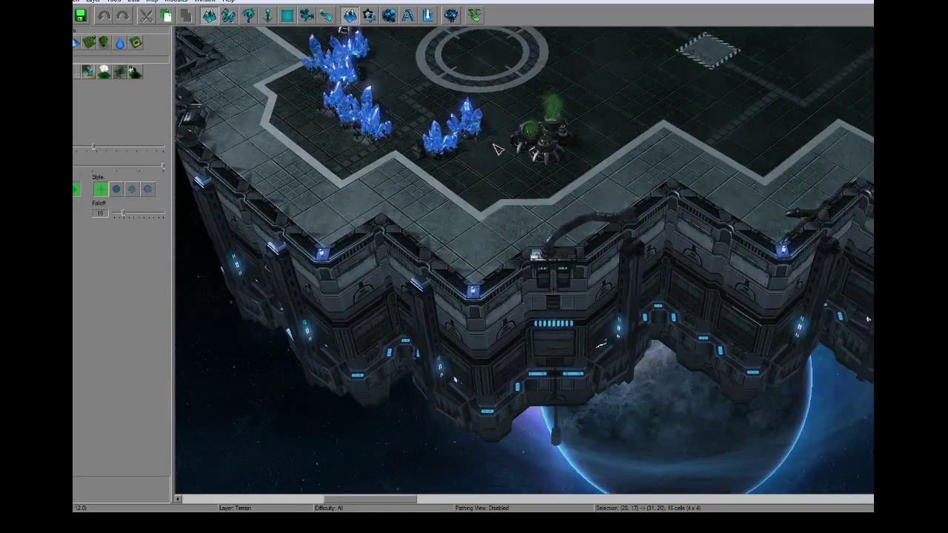
{"action": "right_click_drag", "start_coordinate": [588, 203], "coordinate": [523, 307]}
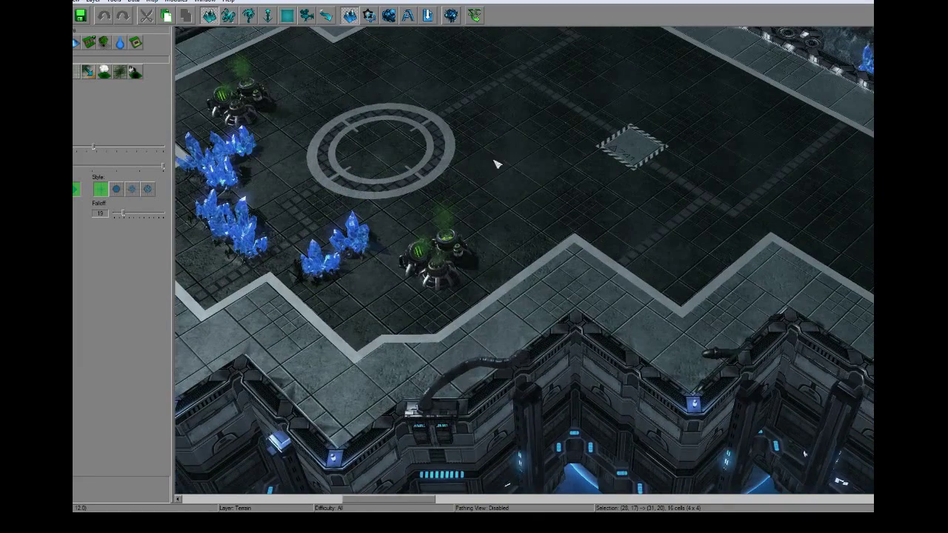
Examine the dark floor tiles, mineral field and circular marking on the base platform from several positions
{"action": "right_click_drag", "start_coordinate": [530, 144], "coordinate": [714, 311]}
{"action": "right_click_drag", "start_coordinate": [482, 229], "coordinate": [644, 244]}
{"action": "key", "text": "Right"}
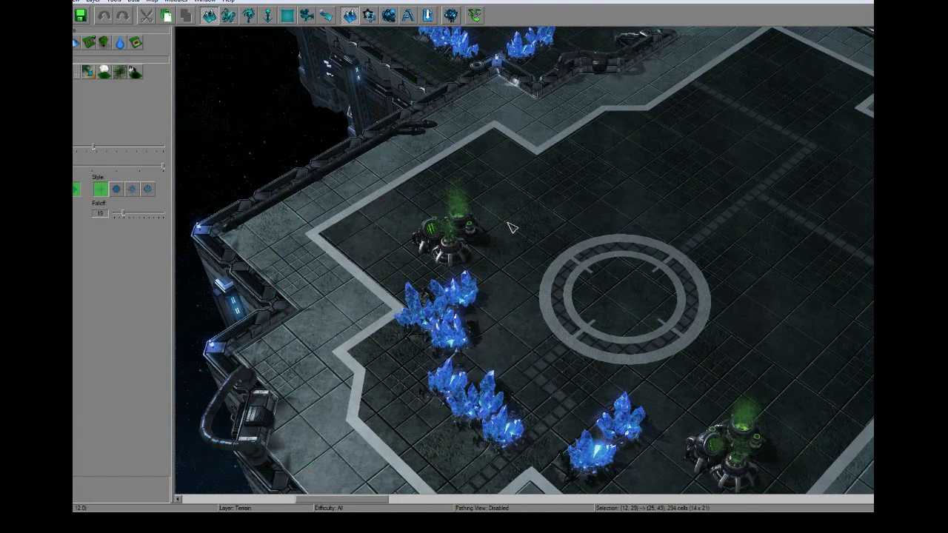
{"action": "key", "text": "Right"}
{"action": "left_click_drag", "start_coordinate": [360, 186], "coordinate": [420, 268]}
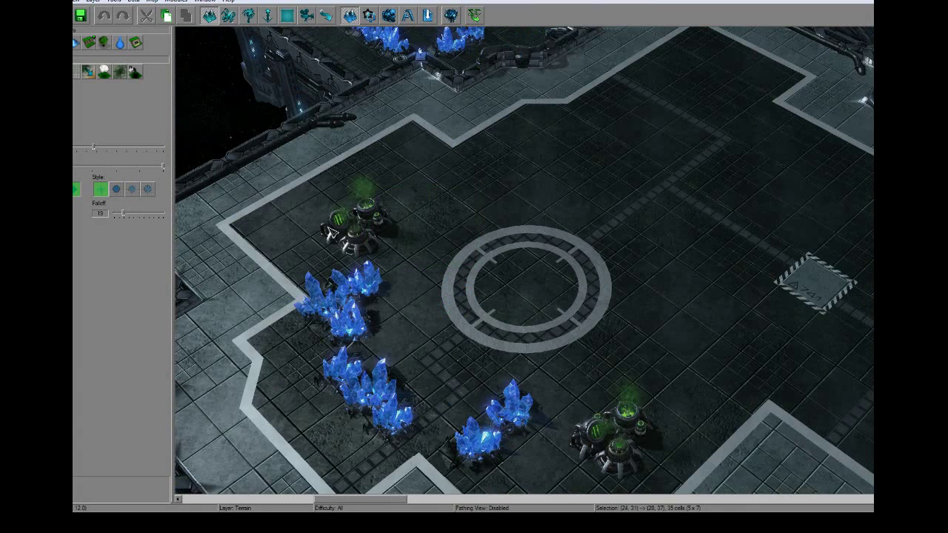
{"action": "key", "text": "Left"}
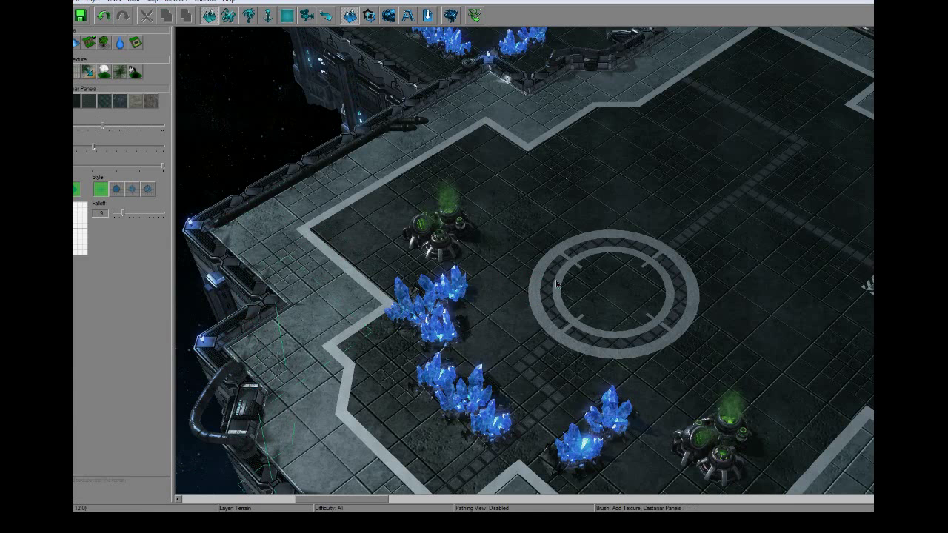
Try painting the Castanar Panels texture over the dark floor beside the circular marking and undo the strokes
{"action": "mouse_move", "coordinate": [557, 283]}
{"action": "left_mouse_down"}
{"action": "mouse_move", "coordinate": [459, 282]}
{"action": "mouse_move", "coordinate": [567, 205]}
{"action": "mouse_move", "coordinate": [535, 309]}
{"action": "mouse_move", "coordinate": [518, 330]}
{"action": "mouse_move", "coordinate": [563, 279]}
{"action": "left_mouse_up"}
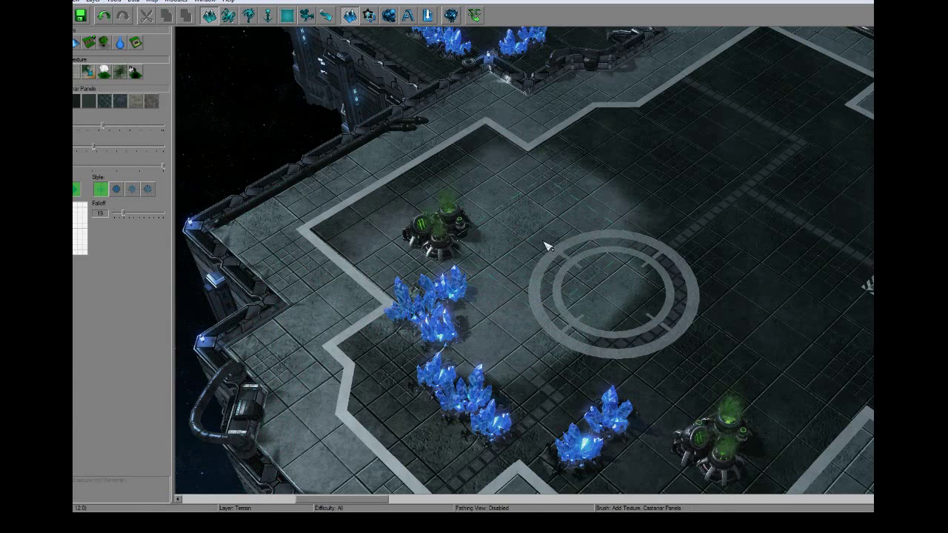
{"action": "key", "text": "ctrl+z"}
{"action": "key", "text": "ctrl+z"}
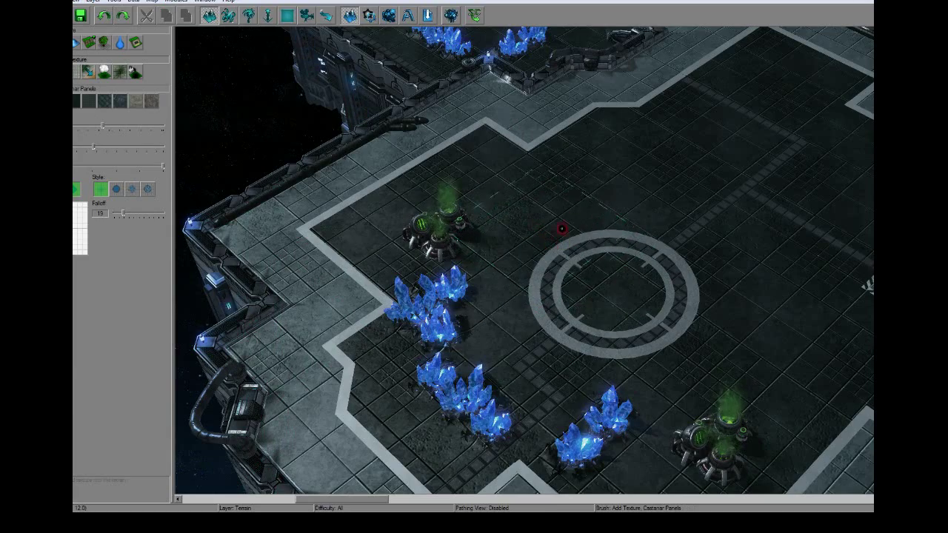
Look over the neighbouring platform's floor textures, from its framed square panels to the square marking beyond the small tower
{"action": "right_click_drag", "start_coordinate": [561, 236], "coordinate": [553, 311], "text": "ctrl"}
{"action": "right_click_drag", "start_coordinate": [531, 220], "coordinate": [411, 373]}
{"action": "scroll", "coordinate": [464, 218], "scroll_direction": "down", "scroll_amount": 3}
{"action": "right_click_drag", "start_coordinate": [489, 240], "coordinate": [478, 298]}
{"action": "scroll", "coordinate": [430, 332], "scroll_direction": "up", "scroll_amount": 3}
{"action": "right_click_drag", "start_coordinate": [330, 183], "coordinate": [375, 219]}
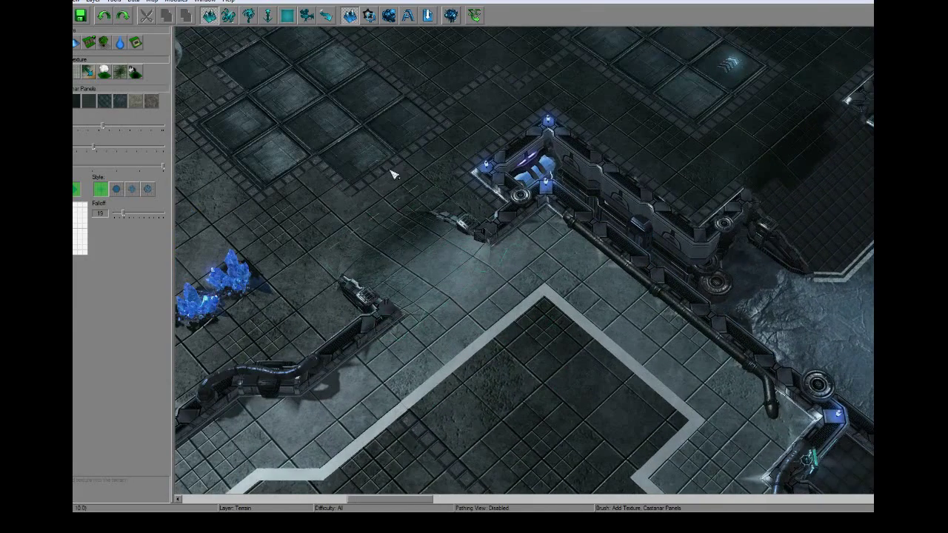
{"action": "right_click_drag", "start_coordinate": [390, 169], "coordinate": [498, 258]}
{"action": "right_click_drag", "start_coordinate": [477, 236], "coordinate": [592, 205]}
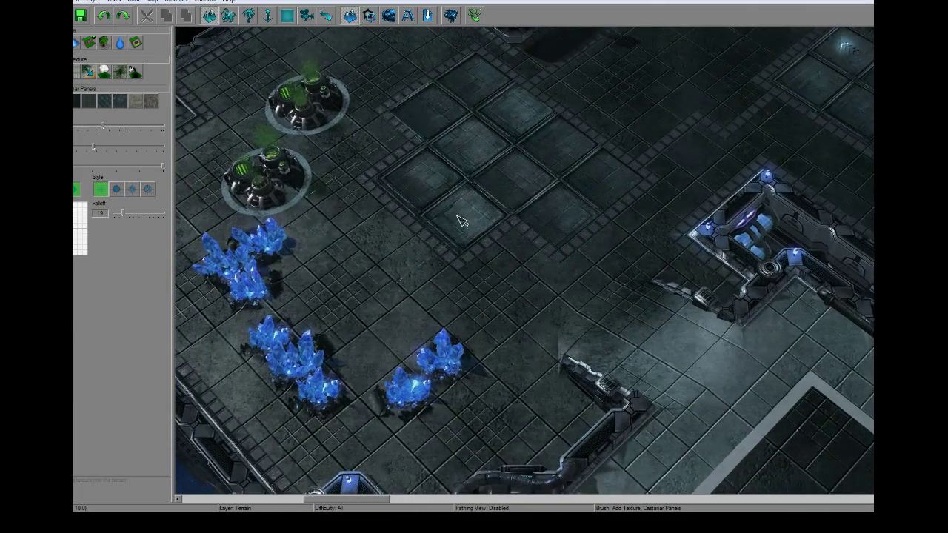
{"action": "right_click_drag", "start_coordinate": [337, 254], "coordinate": [461, 267]}
{"action": "right_click_drag", "start_coordinate": [696, 122], "coordinate": [524, 245]}
{"action": "scroll", "coordinate": [548, 239], "scroll_direction": "down", "scroll_amount": 1}
{"action": "right_click_drag", "start_coordinate": [604, 74], "coordinate": [497, 228]}
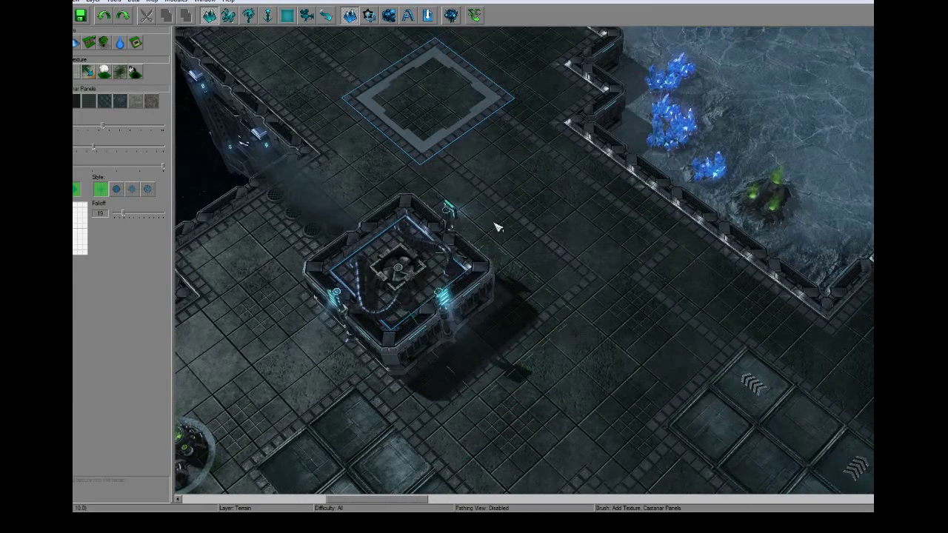
{"action": "scroll", "coordinate": [461, 215], "scroll_direction": "up", "scroll_amount": 2}
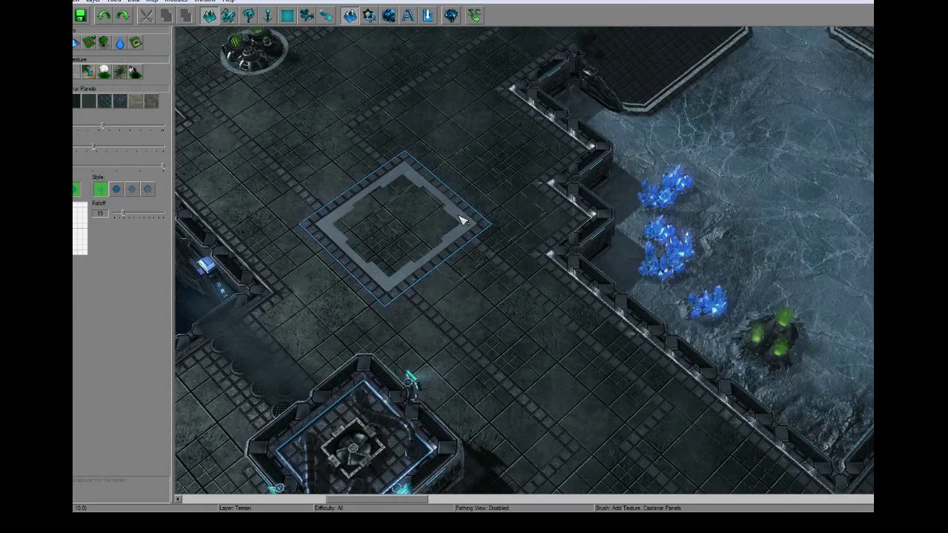
{"action": "key", "text": "Escape"}
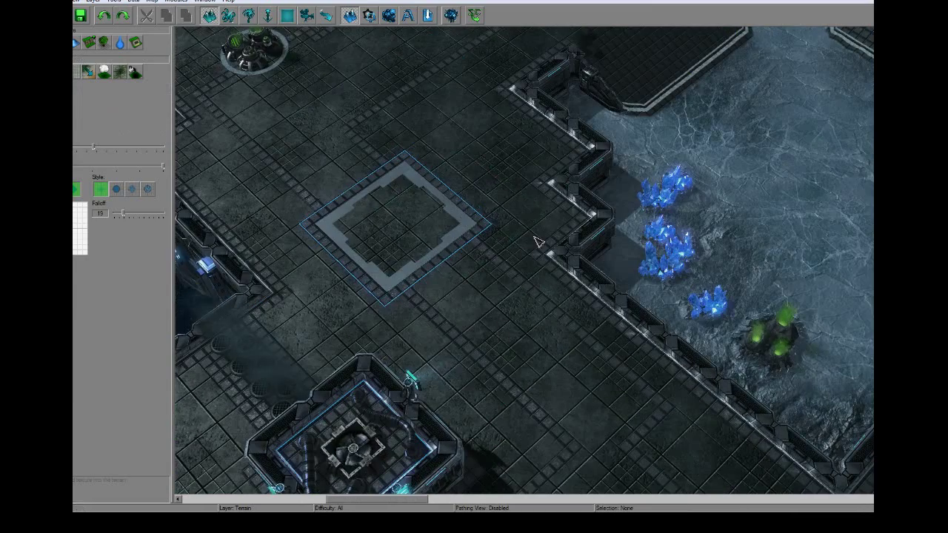
Examine the stone-floored upper base, the dark tiled ramps and the cracked ice terrain around the central chasm
{"action": "right_click_drag", "start_coordinate": [538, 245], "coordinate": [474, 190]}
{"action": "right_click_drag", "start_coordinate": [491, 258], "coordinate": [546, 371]}
{"action": "right_click_drag", "start_coordinate": [407, 207], "coordinate": [495, 317]}
{"action": "key", "text": "Up"}
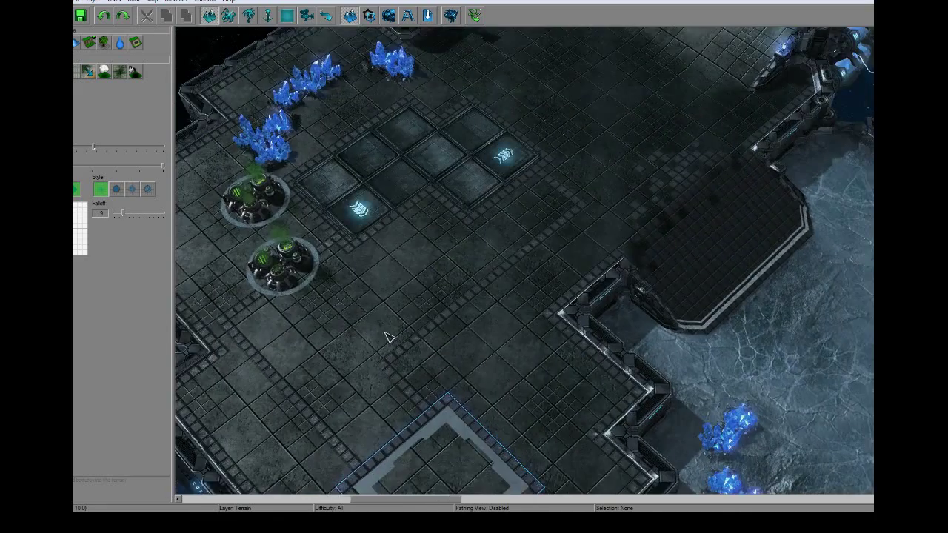
{"action": "key", "text": "Right"}
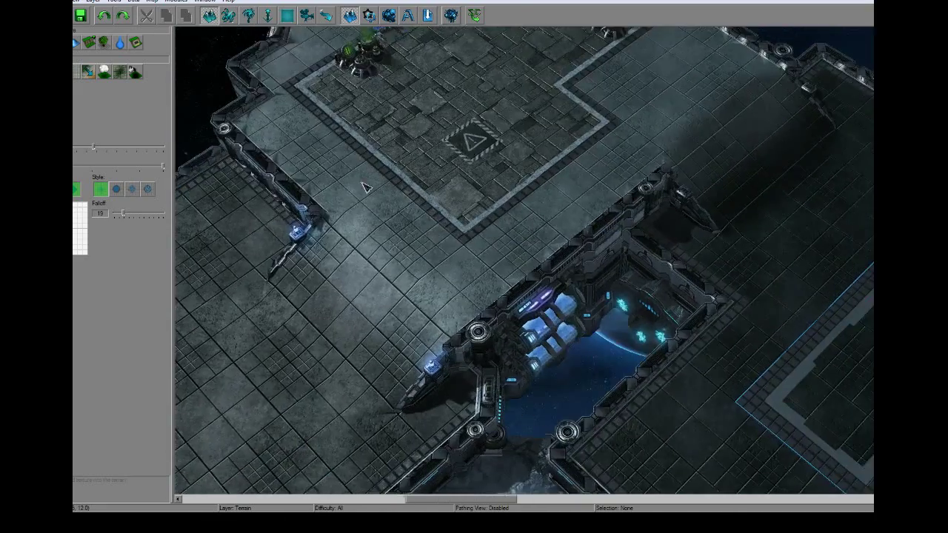
{"action": "right_click_drag", "start_coordinate": [651, 444], "coordinate": [428, 199]}
{"action": "right_click_drag", "start_coordinate": [427, 238], "coordinate": [449, 157]}
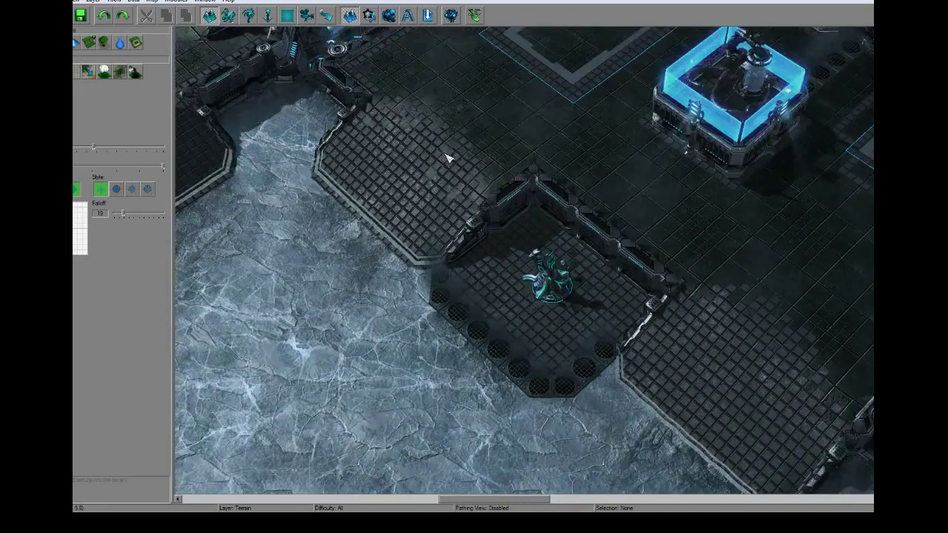
{"action": "mouse_move", "coordinate": [406, 474]}
{"action": "right_mouse_down"}
{"action": "mouse_move", "coordinate": [469, 311]}
{"action": "mouse_move", "coordinate": [491, 175]}
{"action": "right_mouse_up"}
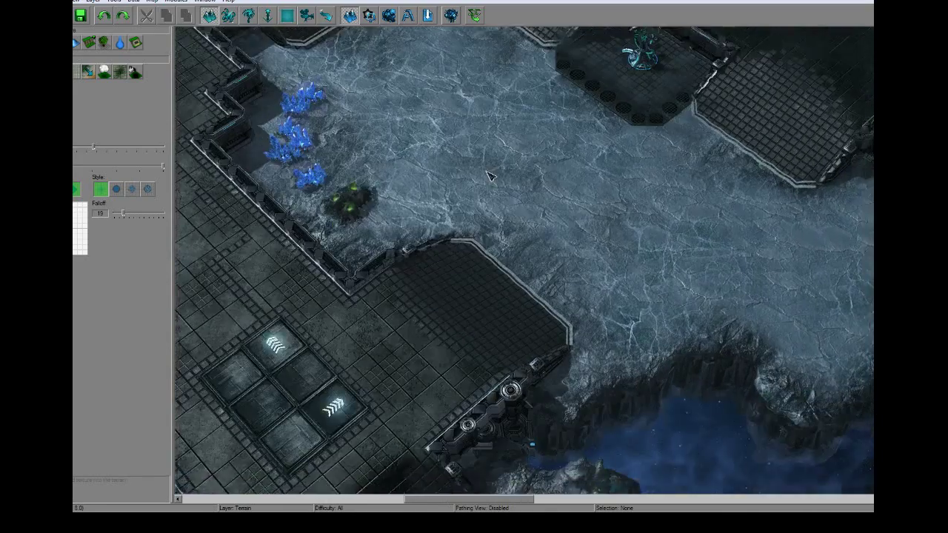
{"action": "right_click_drag", "start_coordinate": [429, 392], "coordinate": [415, 212]}
{"action": "mouse_move", "coordinate": [550, 321]}
{"action": "right_mouse_down"}
{"action": "mouse_move", "coordinate": [423, 214]}
{"action": "mouse_move", "coordinate": [474, 226]}
{"action": "mouse_move", "coordinate": [489, 210]}
{"action": "right_mouse_up"}
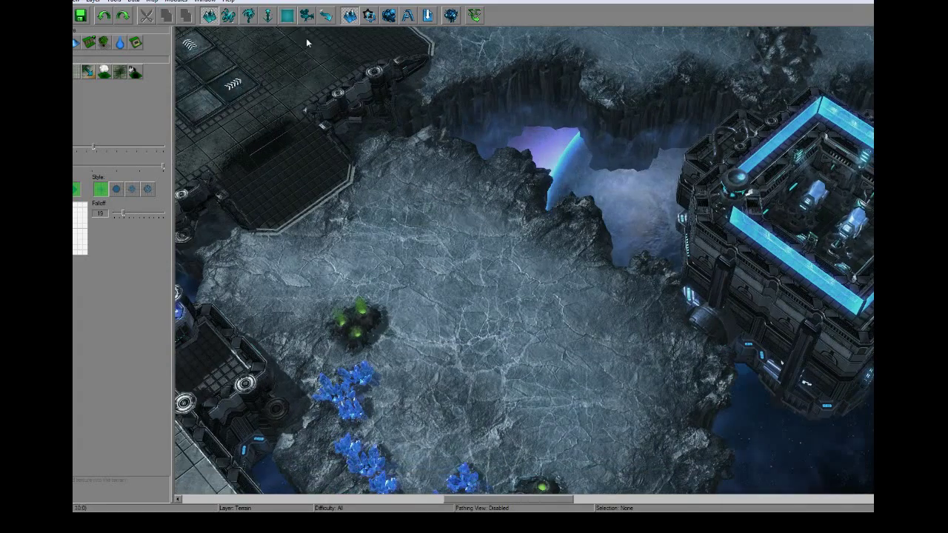
Preview the imported planetviewavernus_diffuse.dds texture in the Import module and close the module
{"action": "left_click", "coordinate": [427, 16]}
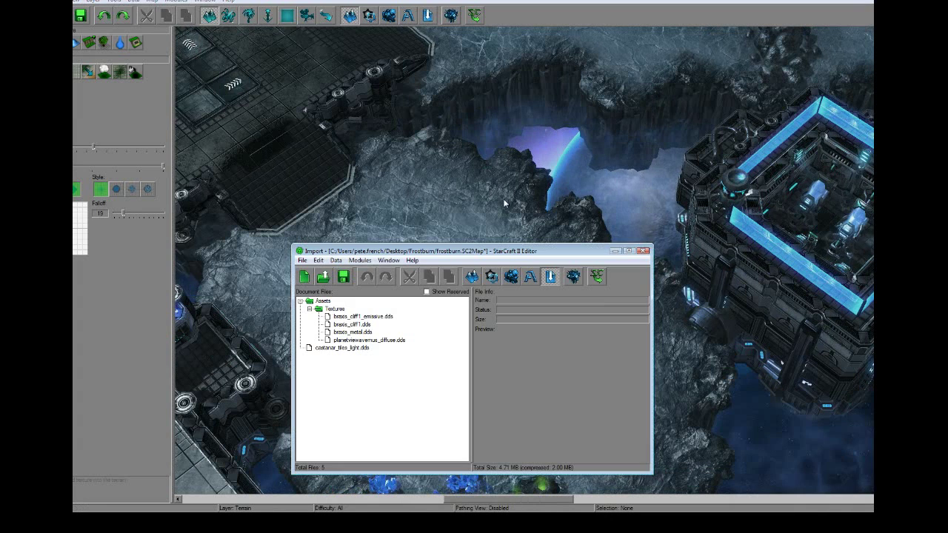
{"action": "left_click", "coordinate": [378, 340]}
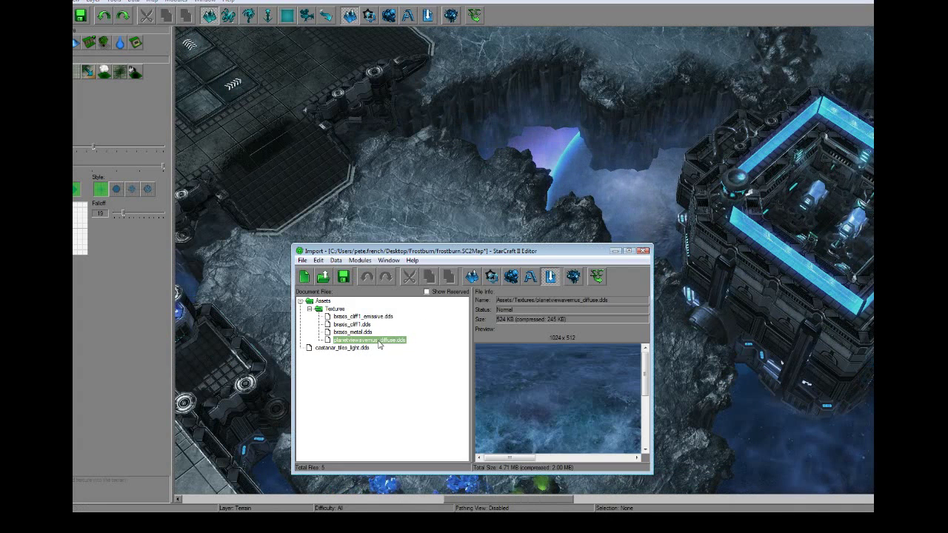
{"action": "scroll", "coordinate": [610, 408], "scroll_direction": "down", "scroll_amount": 4}
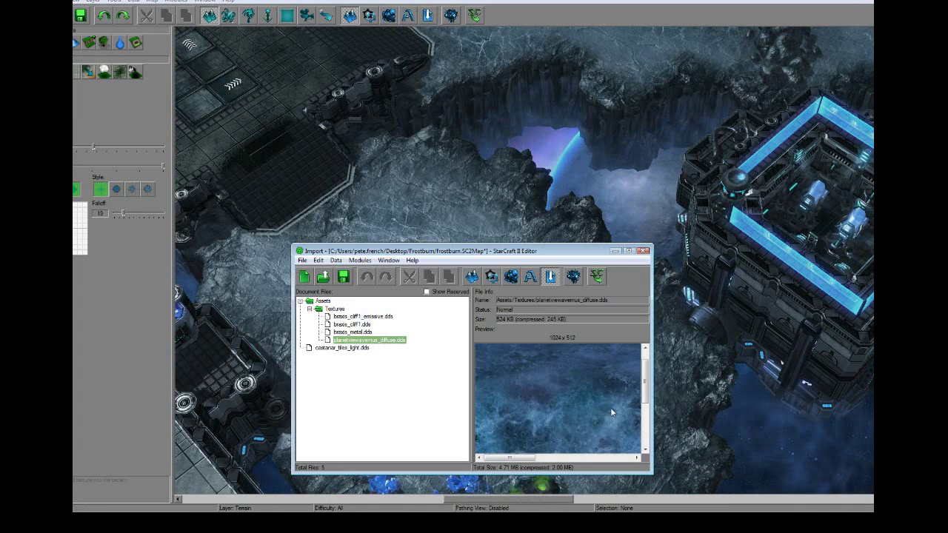
{"action": "scroll", "coordinate": [584, 402], "scroll_direction": "down", "scroll_amount": 2}
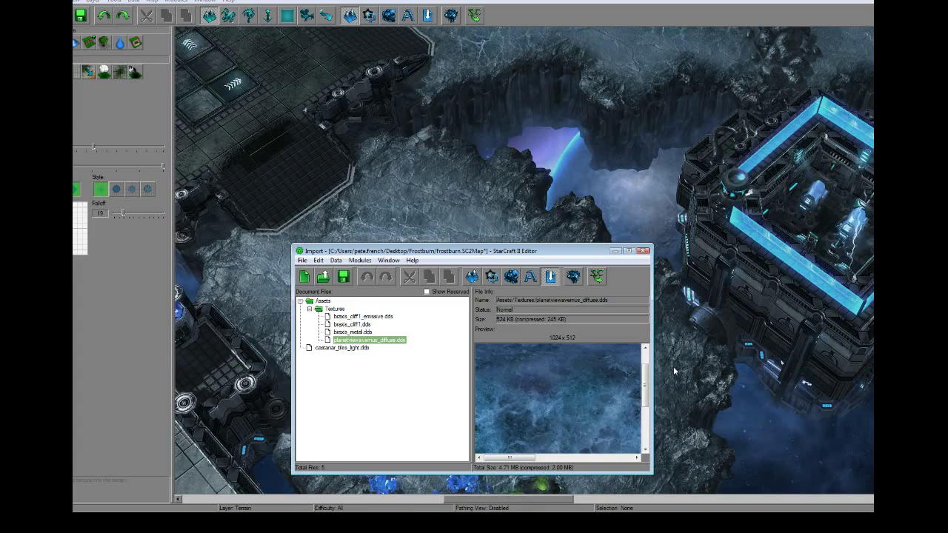
{"action": "left_click", "coordinate": [642, 251]}
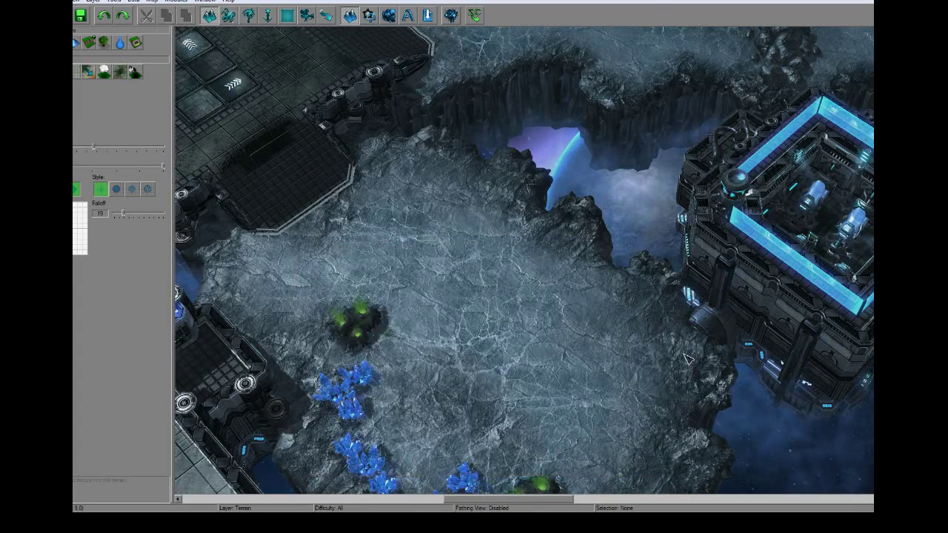
Examine the planet backdrop in open space beyond the rock cliffs, selecting a 12 x 11 cell area over it
{"action": "right_click_drag", "start_coordinate": [684, 354], "coordinate": [619, 293]}
{"action": "middle_click_drag", "start_coordinate": [622, 297], "coordinate": [541, 291]}
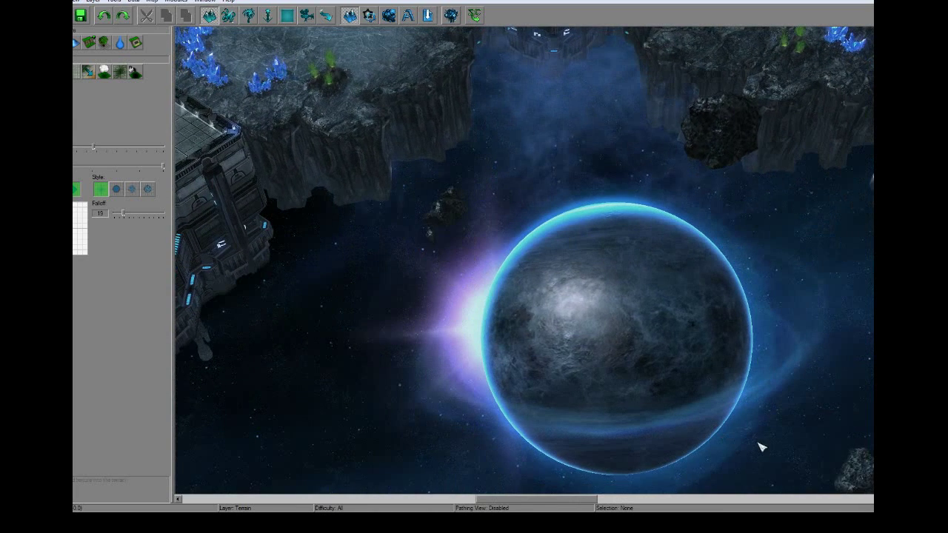
{"action": "left_click_drag", "start_coordinate": [753, 448], "coordinate": [535, 308]}
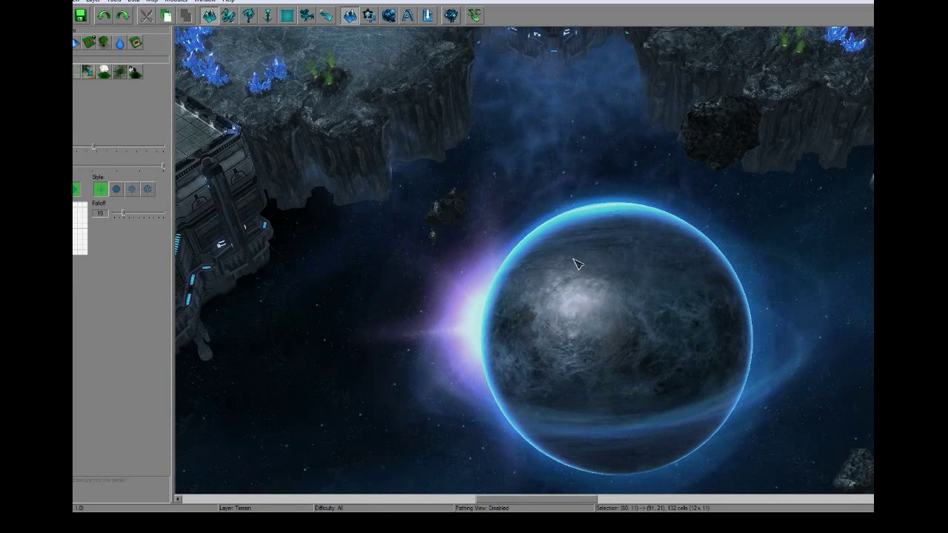
{"action": "right_click_drag", "start_coordinate": [574, 263], "coordinate": [572, 305], "text": "ctrl"}
{"action": "key", "text": "Up"}
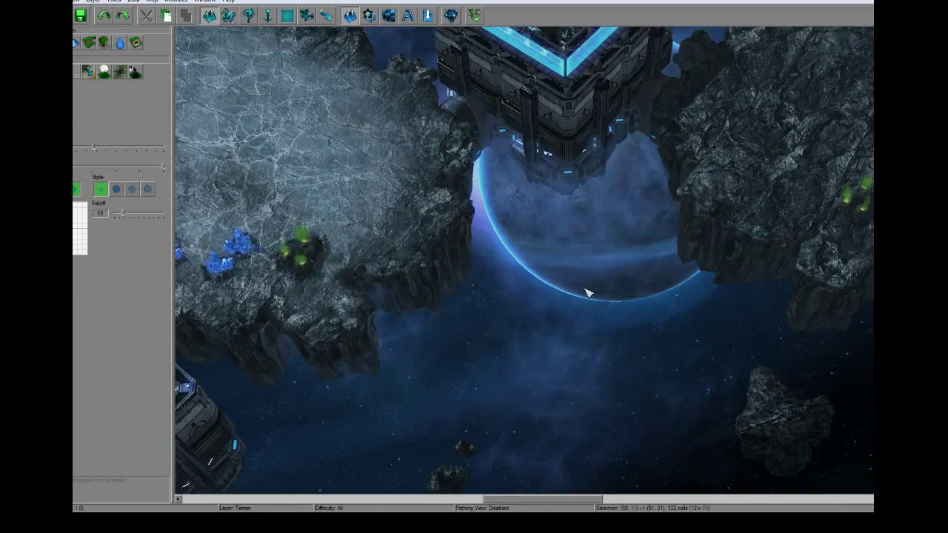
Examine the cracked ice field, its line of rocks and the tower with the blue energy walls
{"action": "key", "text": "Up"}
{"action": "key", "text": "Up"}
{"action": "key", "text": "Up"}
{"action": "key", "text": "Up"}
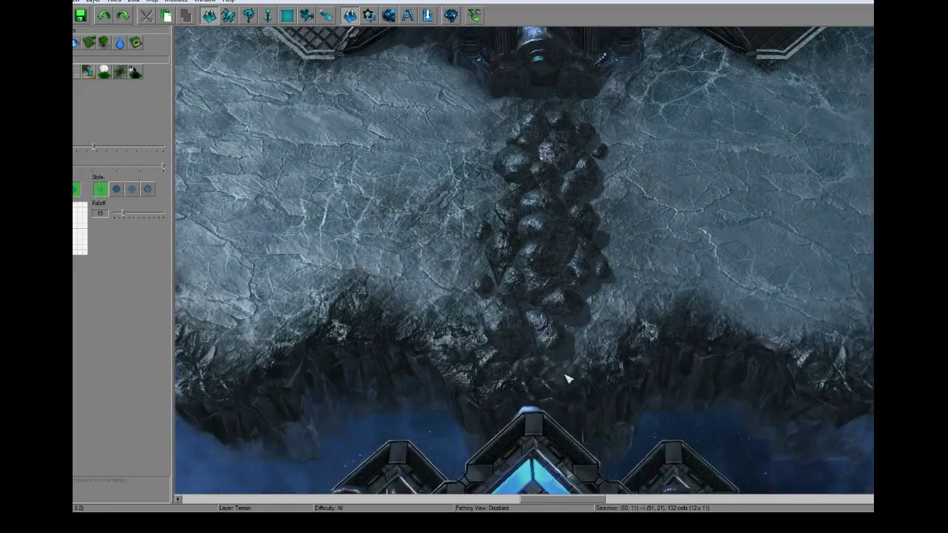
{"action": "scroll", "coordinate": [596, 326], "scroll_direction": "up", "scroll_amount": 1}
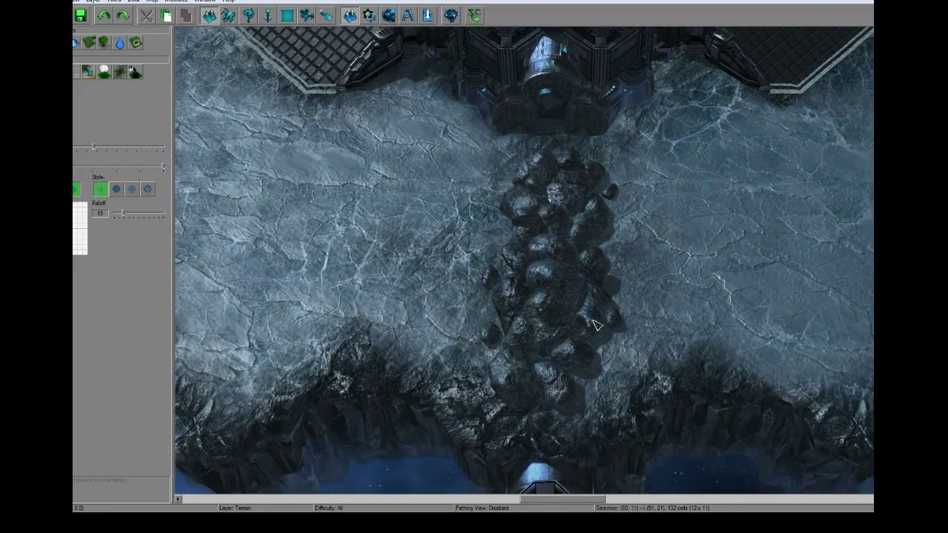
{"action": "scroll", "coordinate": [444, 186], "scroll_direction": "up", "scroll_amount": 3}
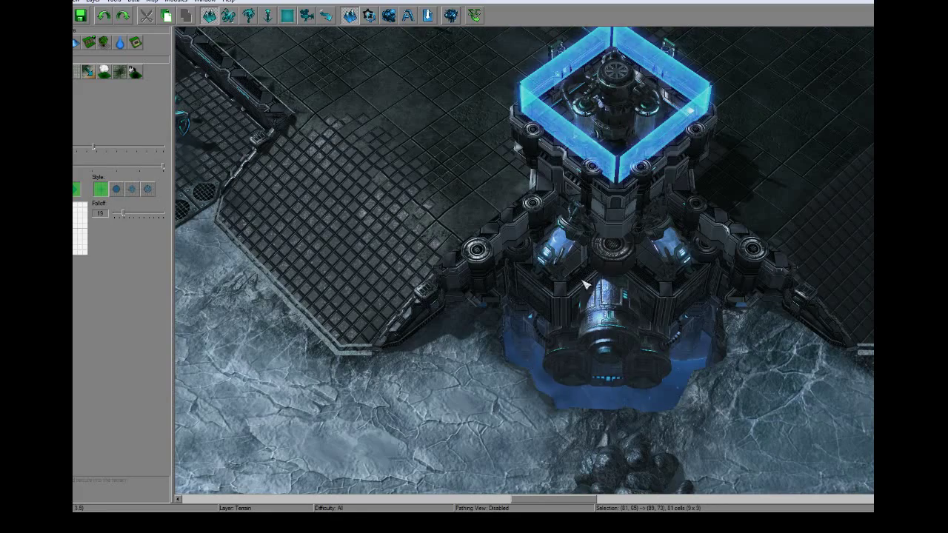
Examine the upper base's stone-slab floor, its tiled border and the shaded ramp beside it
{"action": "right_click_drag", "start_coordinate": [601, 205], "coordinate": [739, 342]}
{"action": "right_click_drag", "start_coordinate": [495, 235], "coordinate": [580, 365]}
{"action": "key", "text": "Up"}
{"action": "key", "text": "Left"}
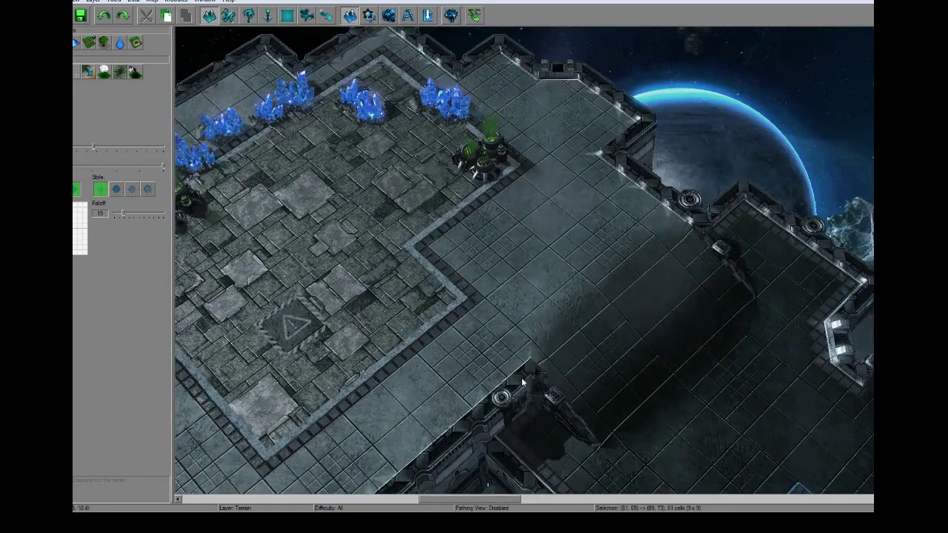
{"action": "right_click_drag", "start_coordinate": [416, 298], "coordinate": [482, 295]}
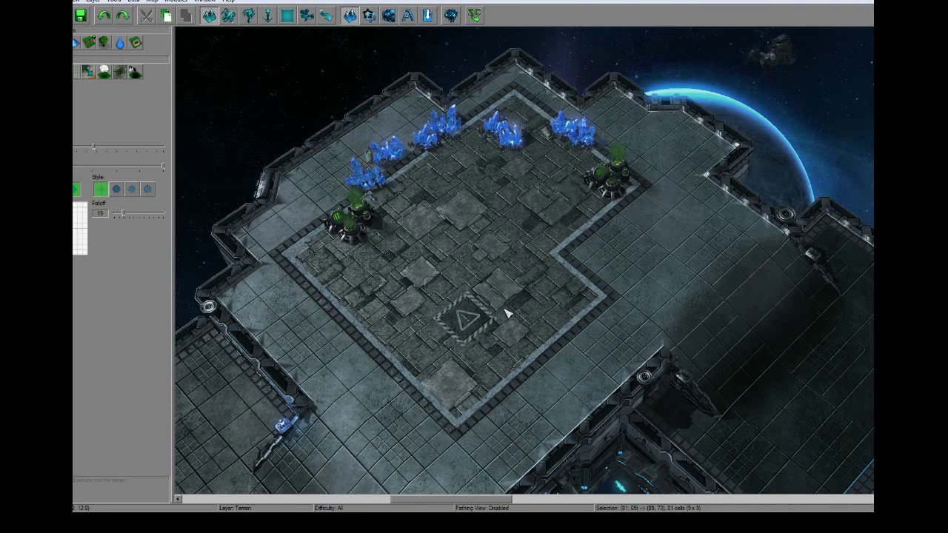
Return to the base platform with the circular marking and look over its dark floor and pale tiled edge
{"action": "right_click_drag", "start_coordinate": [525, 284], "coordinate": [587, 168]}
{"action": "right_click_drag", "start_coordinate": [418, 337], "coordinate": [619, 264]}
{"action": "right_click_drag", "start_coordinate": [512, 284], "coordinate": [574, 185]}
{"action": "right_click_drag", "start_coordinate": [495, 316], "coordinate": [472, 207]}
{"action": "right_click_drag", "start_coordinate": [550, 371], "coordinate": [498, 208]}
{"action": "right_click_drag", "start_coordinate": [525, 279], "coordinate": [453, 279]}
{"action": "right_click_drag", "start_coordinate": [492, 303], "coordinate": [442, 267]}
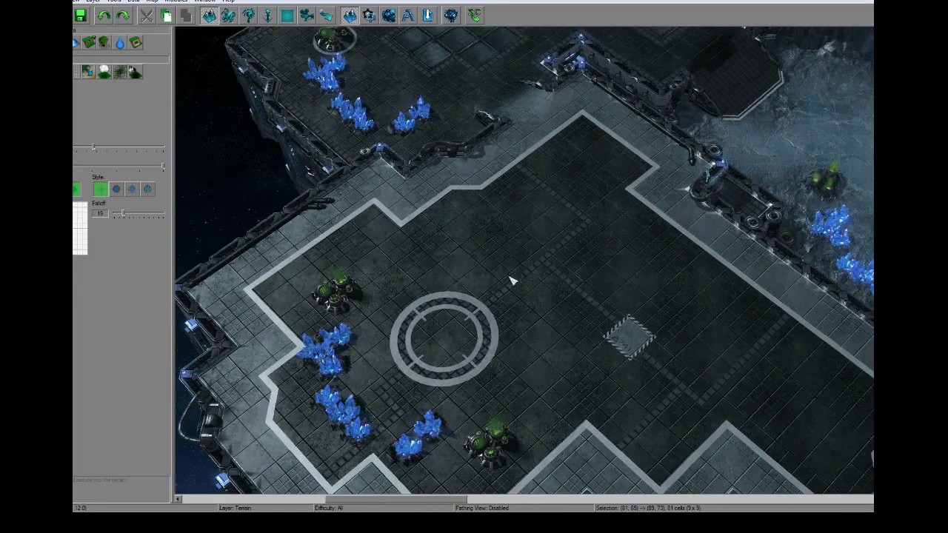
{"action": "right_click_drag", "start_coordinate": [508, 274], "coordinate": [534, 186]}
{"action": "right_click_drag", "start_coordinate": [623, 259], "coordinate": [527, 269]}
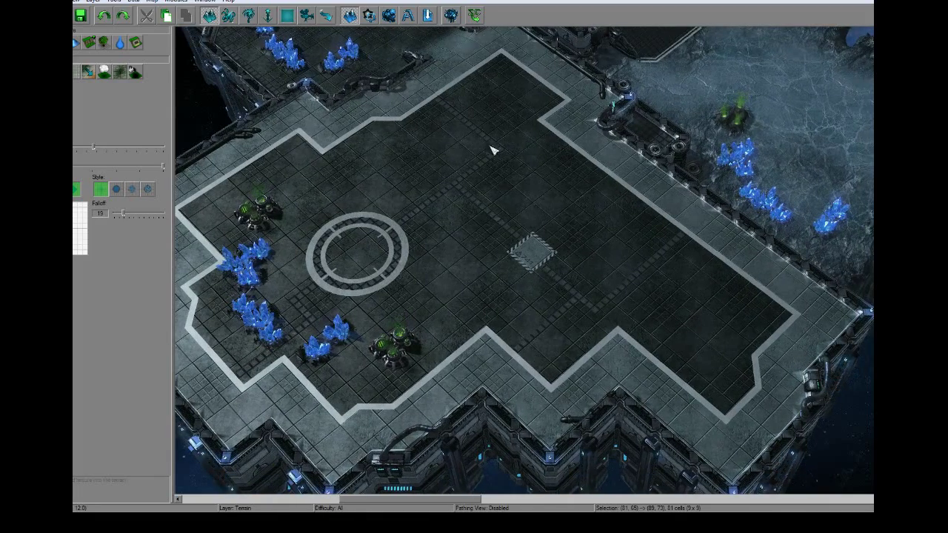
{"action": "key", "text": "Up"}
{"action": "key", "text": "Up"}
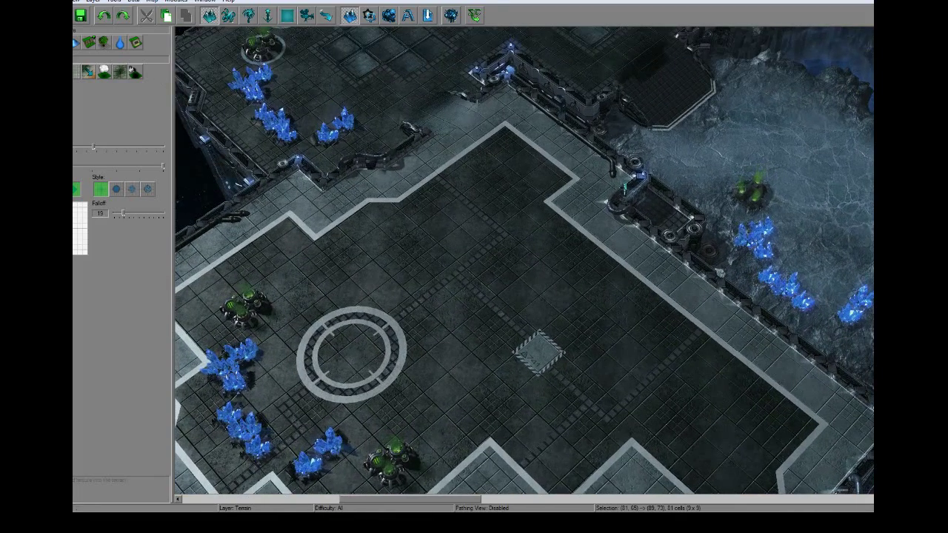
Open the recent map alderterrace.SC2Map and look over its stone paving, grass and pool areas
{"action": "key", "text": "alt+f"}
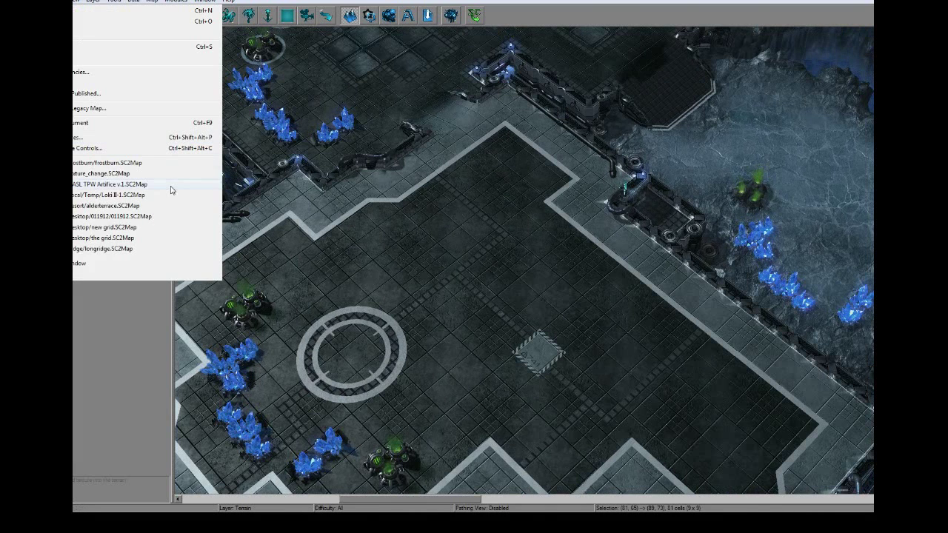
{"action": "left_click", "coordinate": [168, 208]}
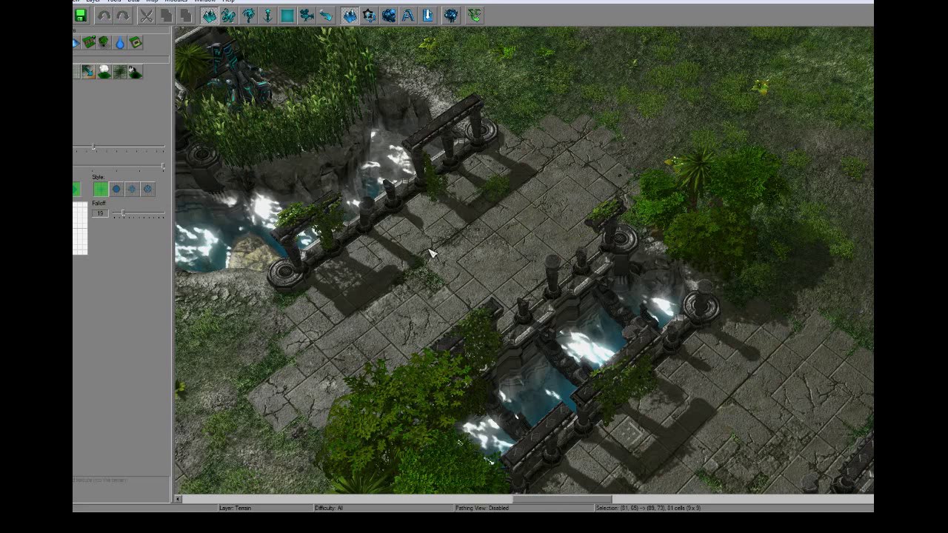
{"action": "right_click_drag", "start_coordinate": [423, 233], "coordinate": [596, 203]}
{"action": "scroll", "coordinate": [599, 222], "scroll_direction": "down", "scroll_amount": 3}
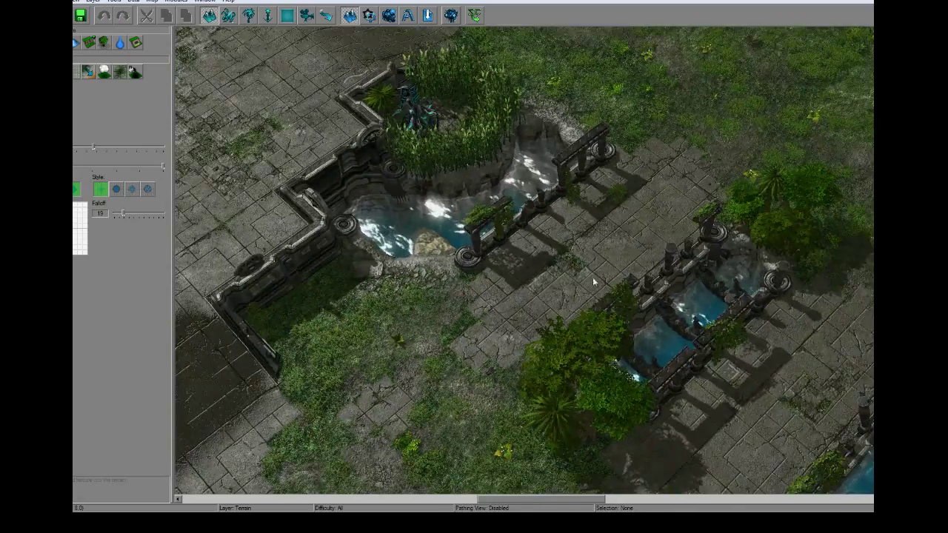
{"action": "right_click_drag", "start_coordinate": [597, 303], "coordinate": [626, 186]}
{"action": "scroll", "coordinate": [607, 194], "scroll_direction": "down", "scroll_amount": 2}
{"action": "key", "text": "Down"}
{"action": "key", "text": "Left"}
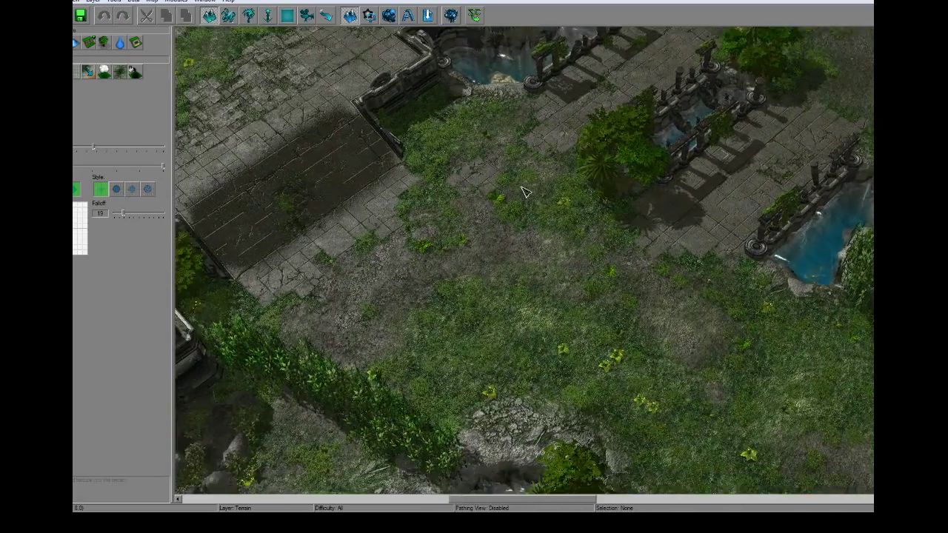
Look over the grass field, rocky pond, ruined building and crystal-lined clearing down to the stone staircase
{"action": "key", "text": "Down"}
{"action": "key", "text": "Left"}
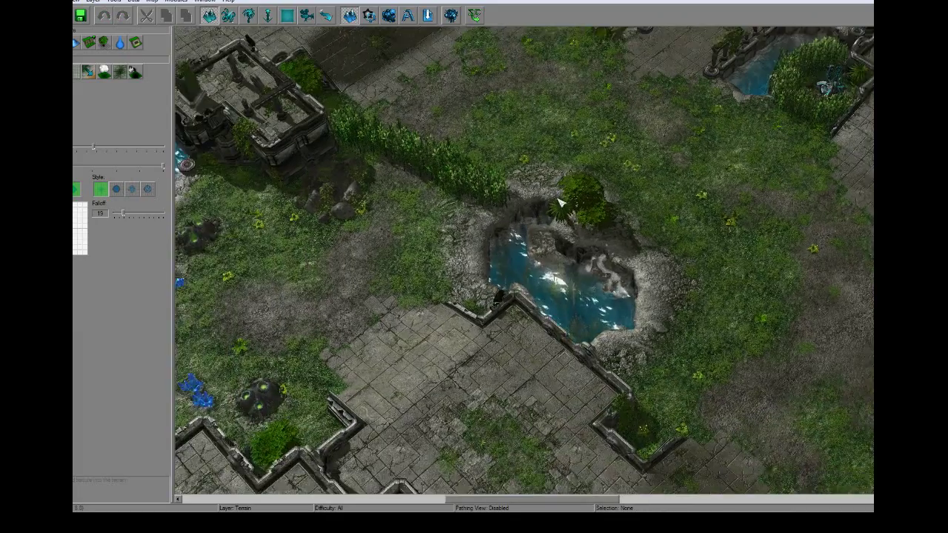
{"action": "scroll", "coordinate": [561, 203], "scroll_direction": "up", "scroll_amount": 2}
{"action": "right_click_drag", "start_coordinate": [512, 210], "coordinate": [552, 262]}
{"action": "right_click_drag", "start_coordinate": [411, 262], "coordinate": [541, 264]}
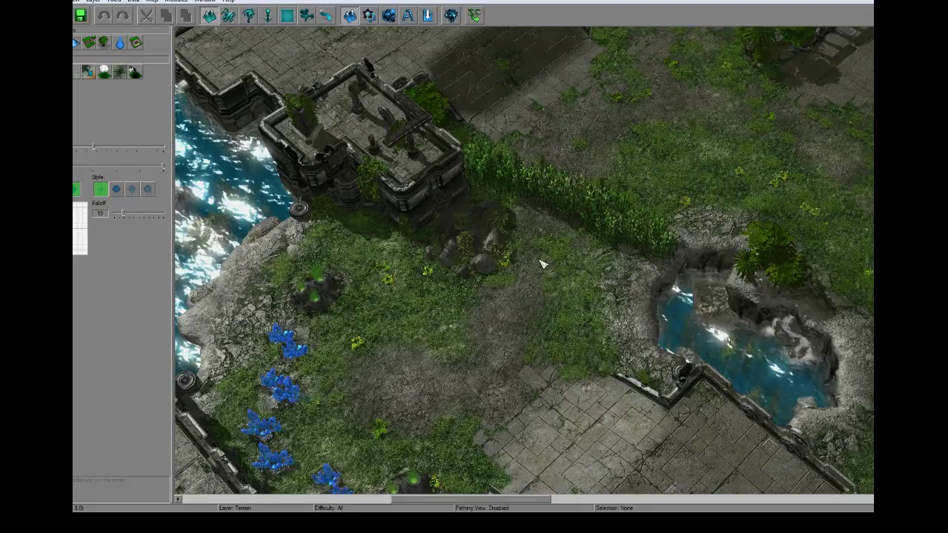
{"action": "right_click_drag", "start_coordinate": [447, 276], "coordinate": [400, 219]}
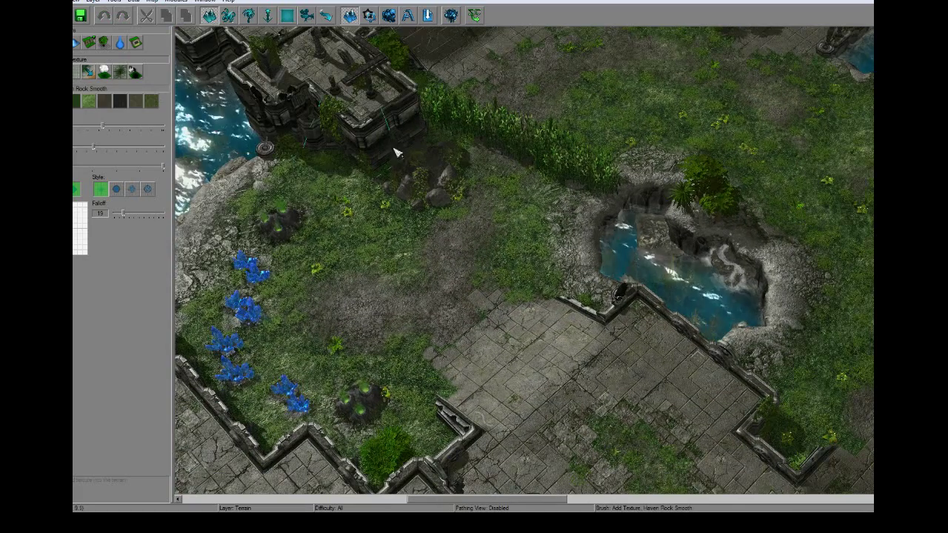
{"action": "right_click_drag", "start_coordinate": [401, 143], "coordinate": [358, 67]}
{"action": "key", "text": "Down"}
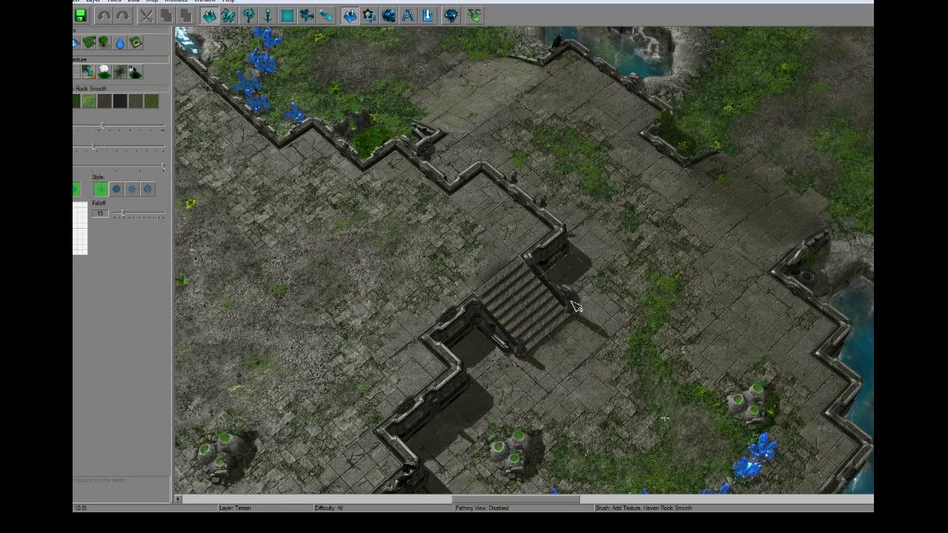
Examine up close how the small bricks, large stone tiles and grass patches blend beside the staircase
{"action": "scroll", "coordinate": [571, 301], "scroll_direction": "up", "scroll_amount": 5}
{"action": "right_click_drag", "start_coordinate": [645, 275], "coordinate": [525, 266]}
{"action": "right_click_drag", "start_coordinate": [616, 194], "coordinate": [537, 271]}
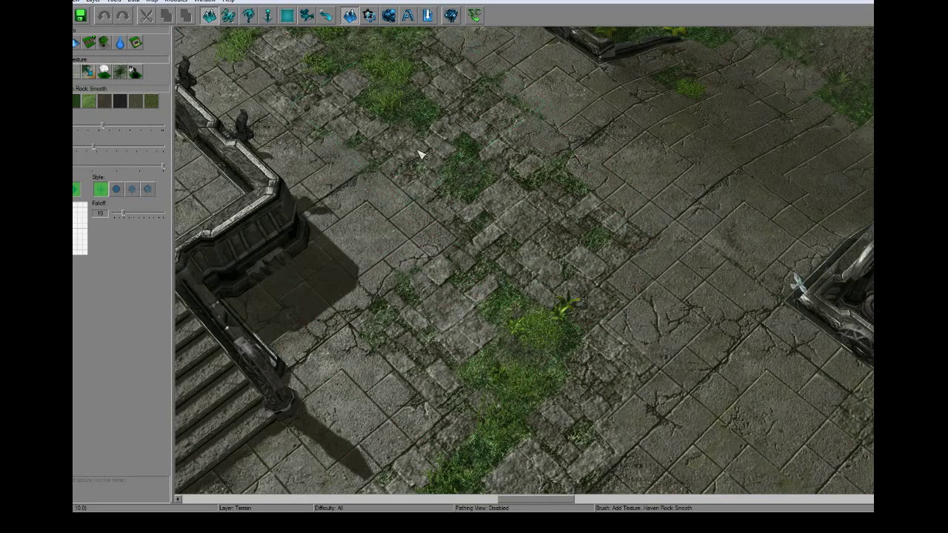
{"action": "right_click_drag", "start_coordinate": [441, 146], "coordinate": [412, 223]}
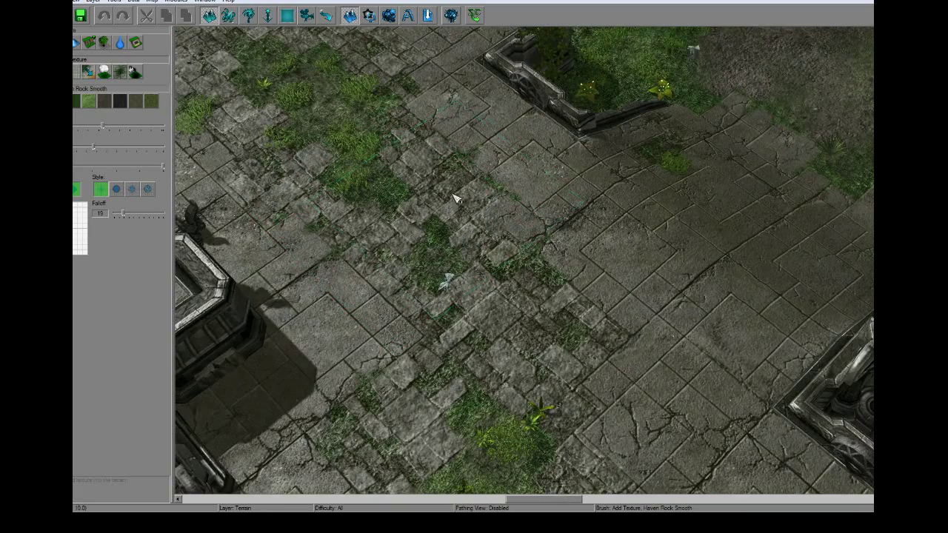
{"action": "right_click_drag", "start_coordinate": [295, 76], "coordinate": [294, 165]}
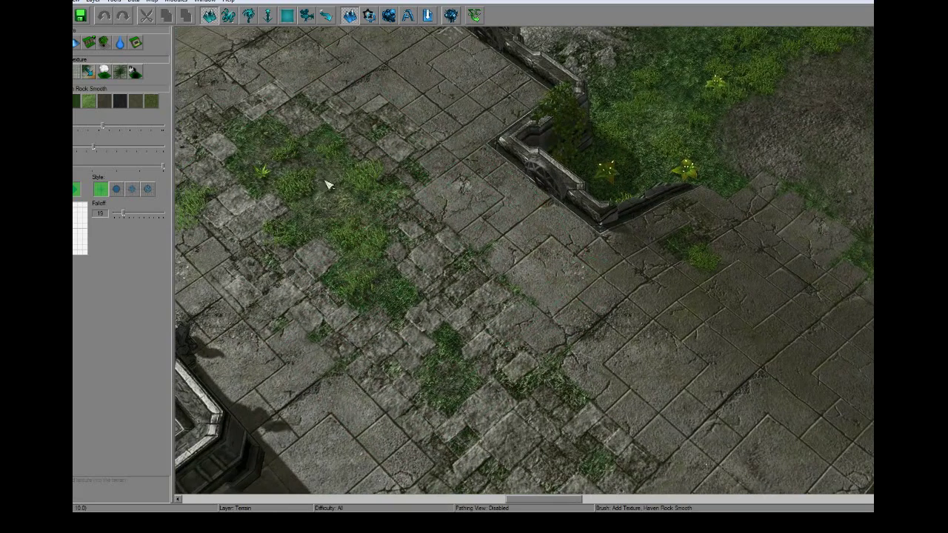
{"action": "right_click_drag", "start_coordinate": [362, 183], "coordinate": [390, 181]}
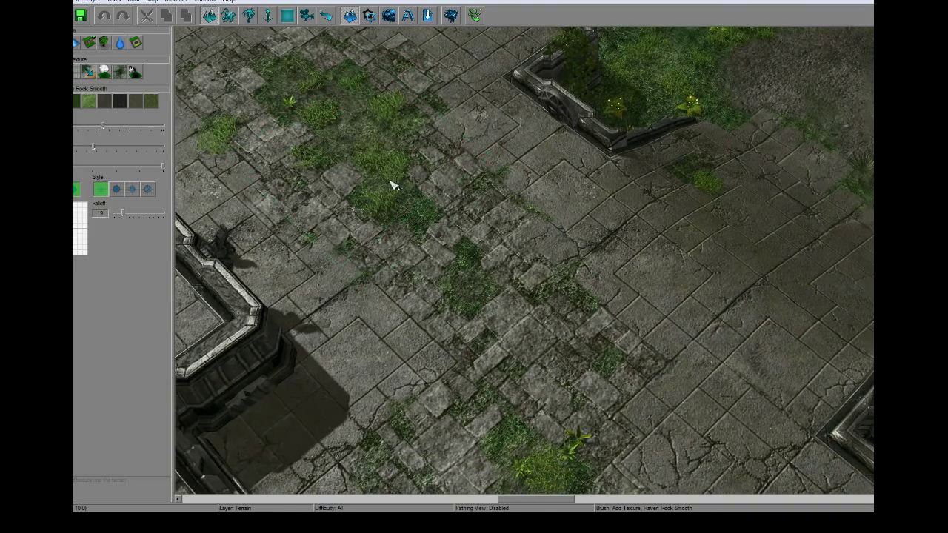
{"action": "right_click_drag", "start_coordinate": [443, 224], "coordinate": [419, 244]}
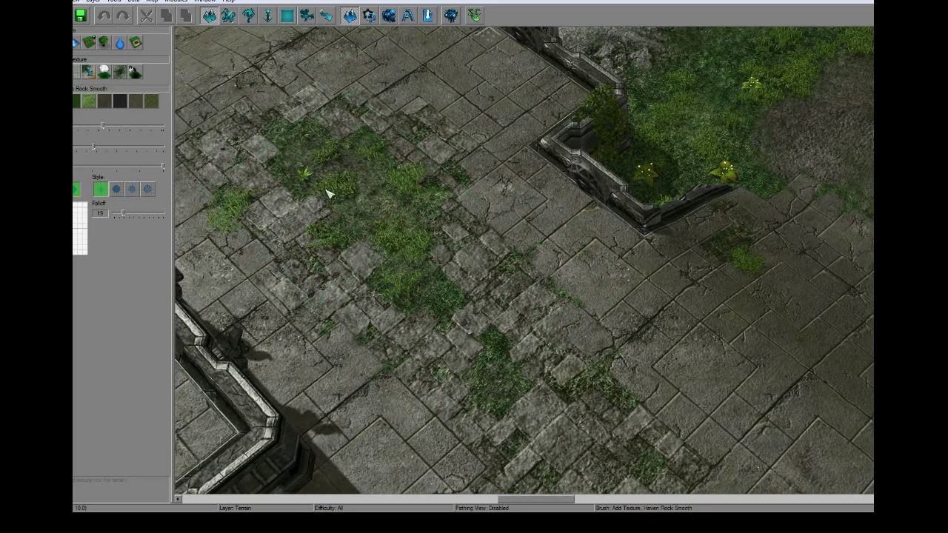
{"action": "key", "text": "Up"}
{"action": "key", "text": "Left"}
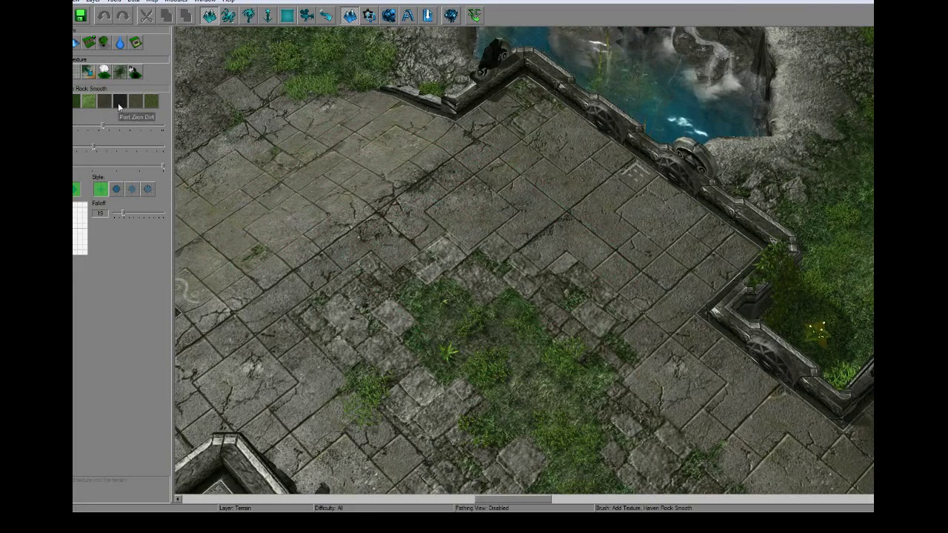
Select the Bel'Shir Bricks Small texture for the brush and look over the paving and the neighbouring dirt-and-grass field
{"action": "left_click", "coordinate": [147, 108]}
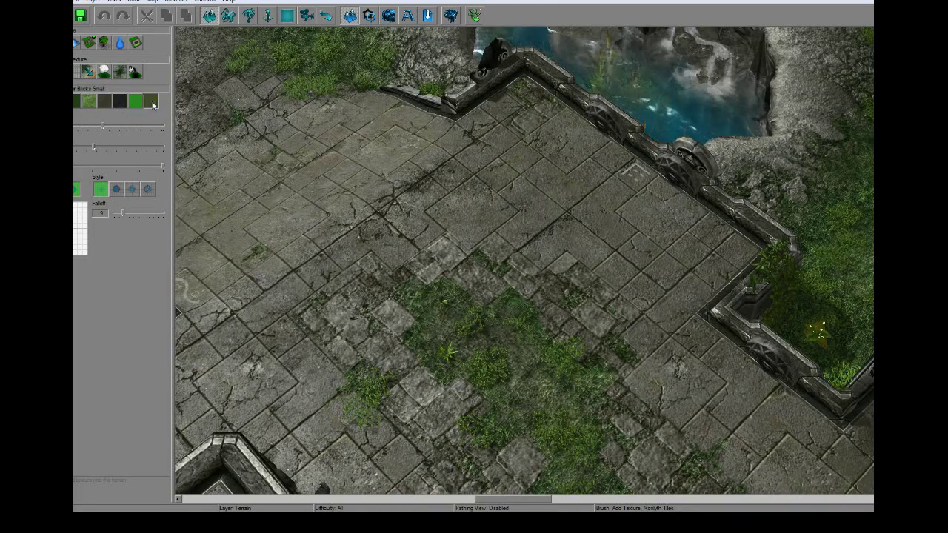
{"action": "key", "text": "Down"}
{"action": "key", "text": "Right"}
{"action": "key", "text": "Right"}
{"action": "key", "text": "Up"}
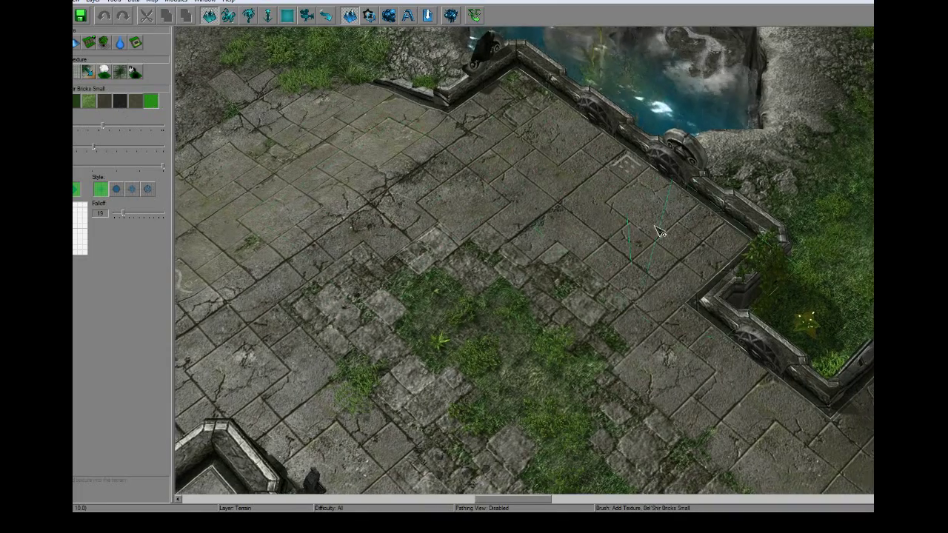
{"action": "key", "text": "Down"}
{"action": "key", "text": "Right"}
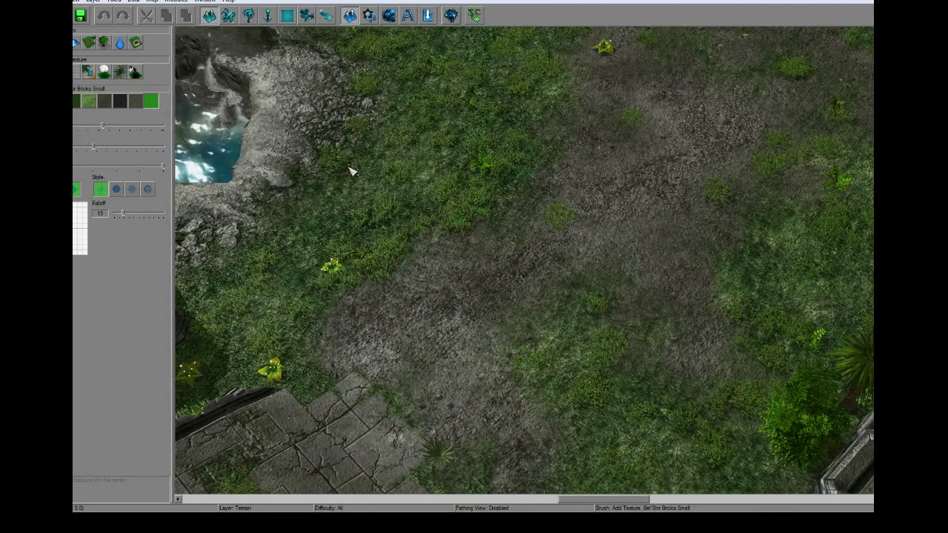
Review the map's imported files, bel_shir_bricks_small_new.dds and shore_jungle.ogg, and close the import list
{"action": "left_click", "coordinate": [427, 16]}
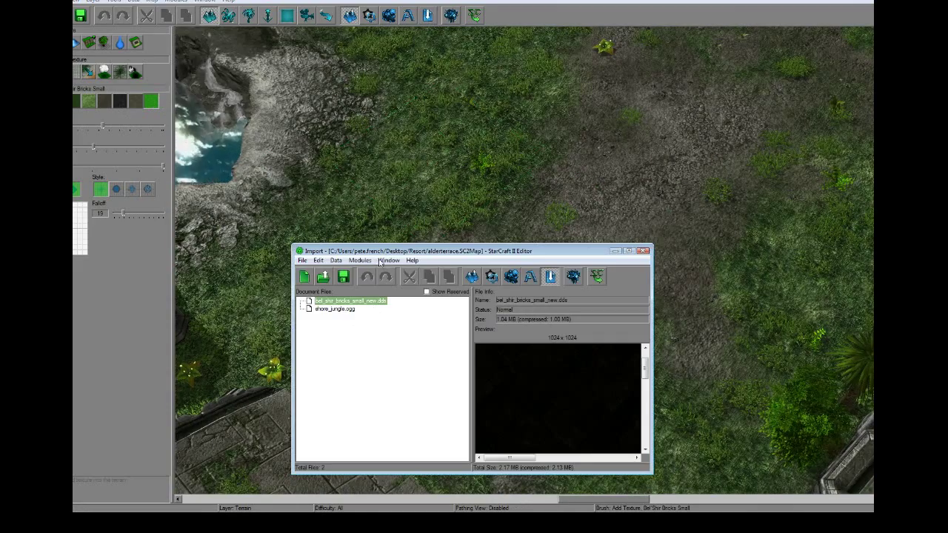
{"action": "left_click", "coordinate": [341, 308]}
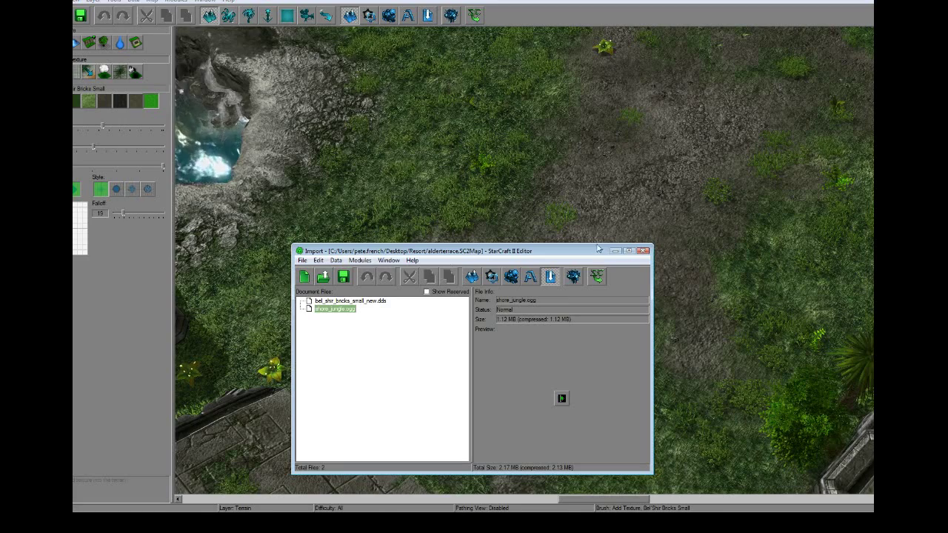
{"action": "left_click", "coordinate": [645, 254]}
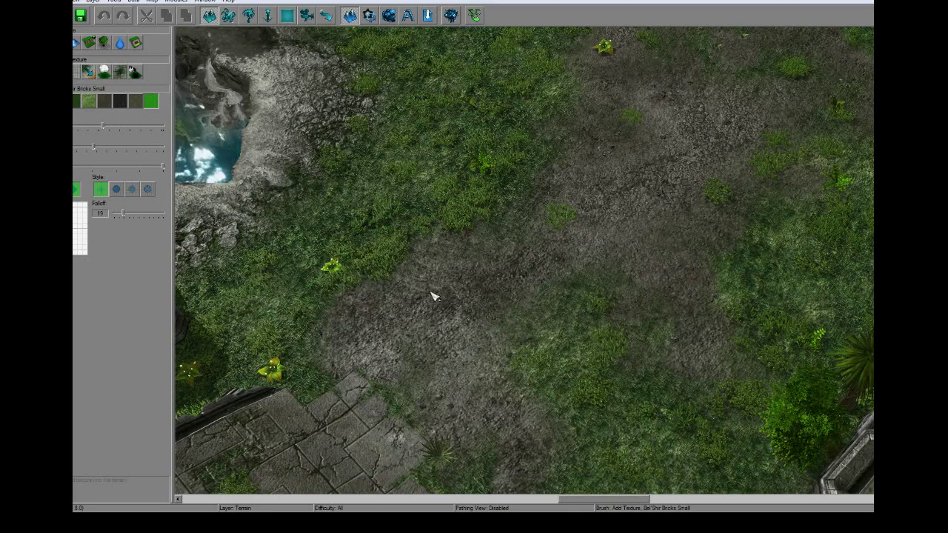
Look over the narrow water inlet by the ruined tower and the paved mineral base below the staircase
{"action": "middle_click_drag", "start_coordinate": [432, 294], "coordinate": [485, 166]}
{"action": "scroll", "coordinate": [485, 166], "scroll_direction": "down", "scroll_amount": 3}
{"action": "right_click_drag", "start_coordinate": [485, 167], "coordinate": [341, 44]}
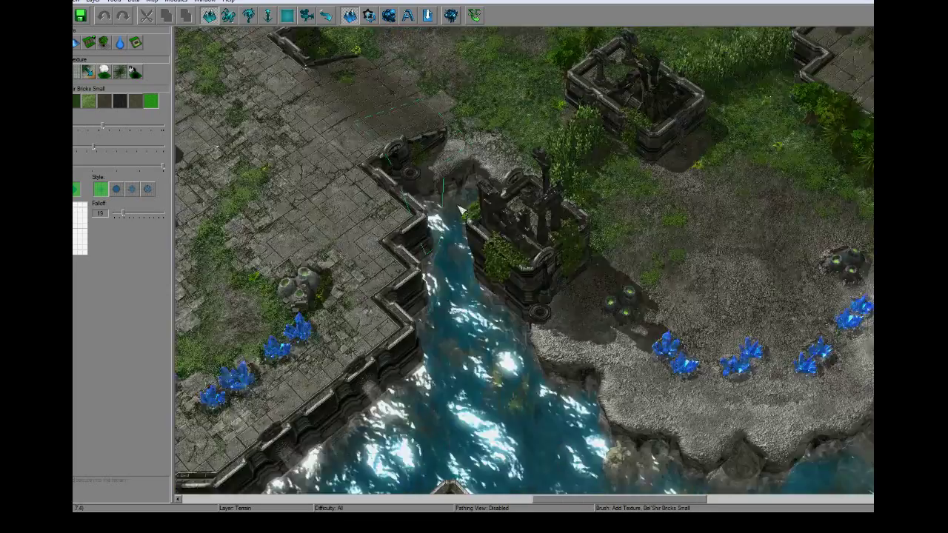
{"action": "scroll", "coordinate": [417, 205], "scroll_direction": "down", "scroll_amount": 2}
{"action": "right_click_drag", "start_coordinate": [498, 202], "coordinate": [707, 194]}
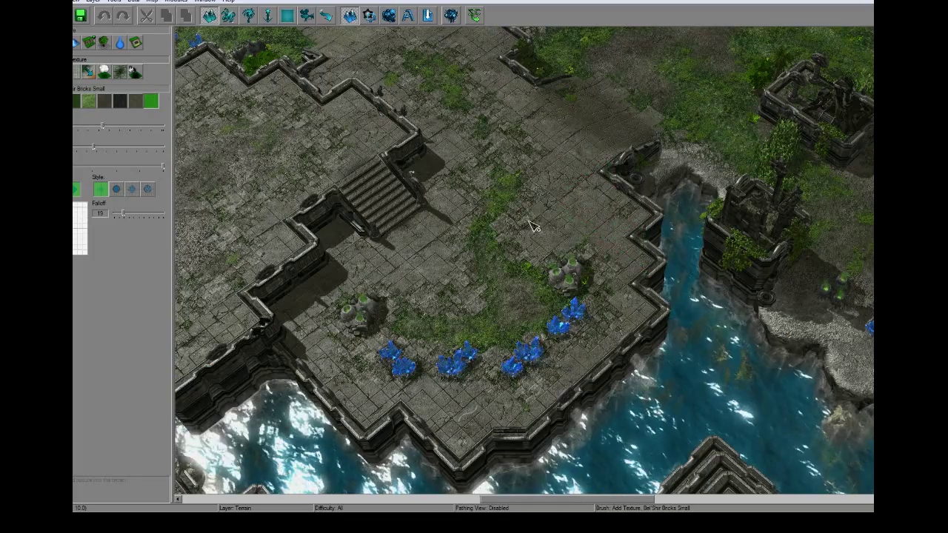
{"action": "right_click_drag", "start_coordinate": [575, 291], "coordinate": [626, 274]}
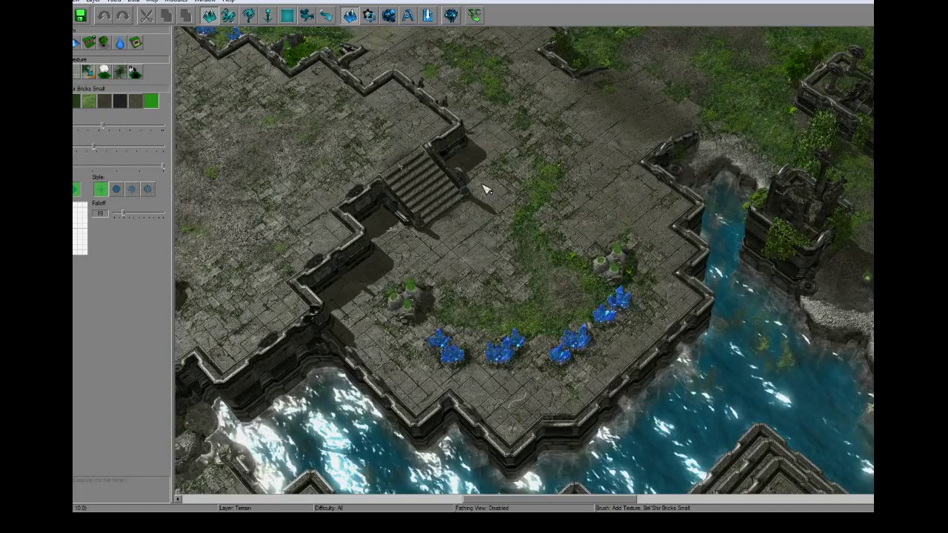
{"action": "right_click_drag", "start_coordinate": [398, 74], "coordinate": [575, 325]}
Survey the map northward from the crystal clearing past the ruined building to the walled mineral terrace and the shaded ramp beyond it
{"action": "key", "text": "Up"}
{"action": "key", "text": "Left"}
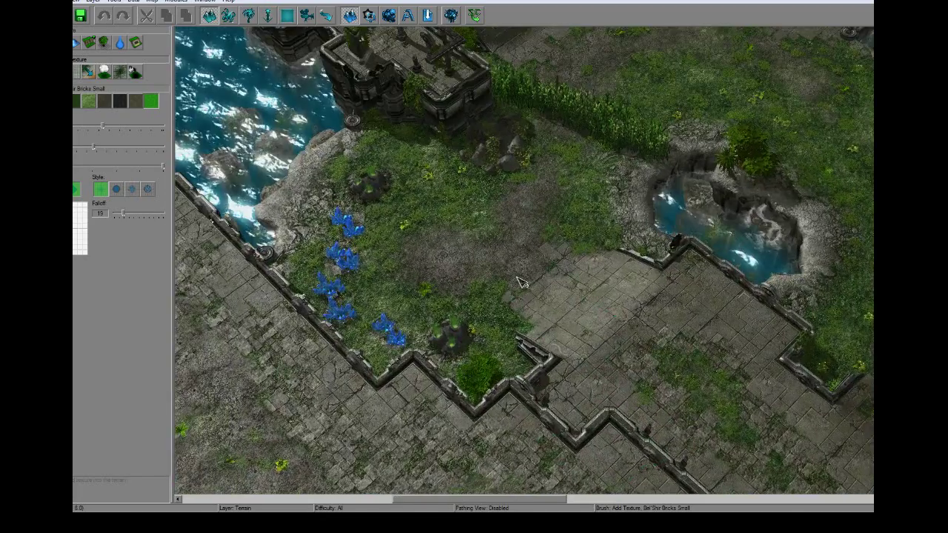
{"action": "key", "text": "Up"}
{"action": "key", "text": "Left"}
{"action": "key", "text": "Up"}
{"action": "key", "text": "Left"}
{"action": "key", "text": "Up"}
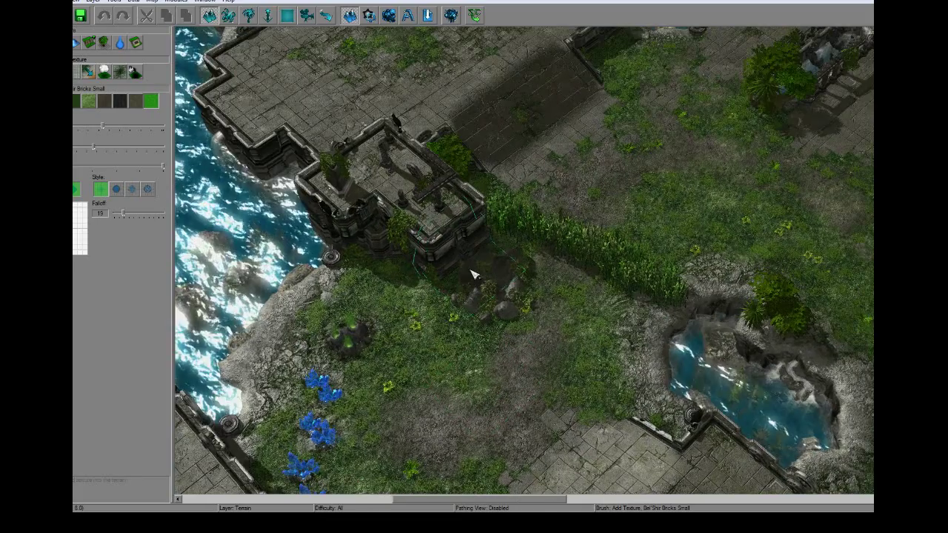
{"action": "key", "text": "Up"}
{"action": "key", "text": "Up"}
{"action": "key", "text": "Up"}
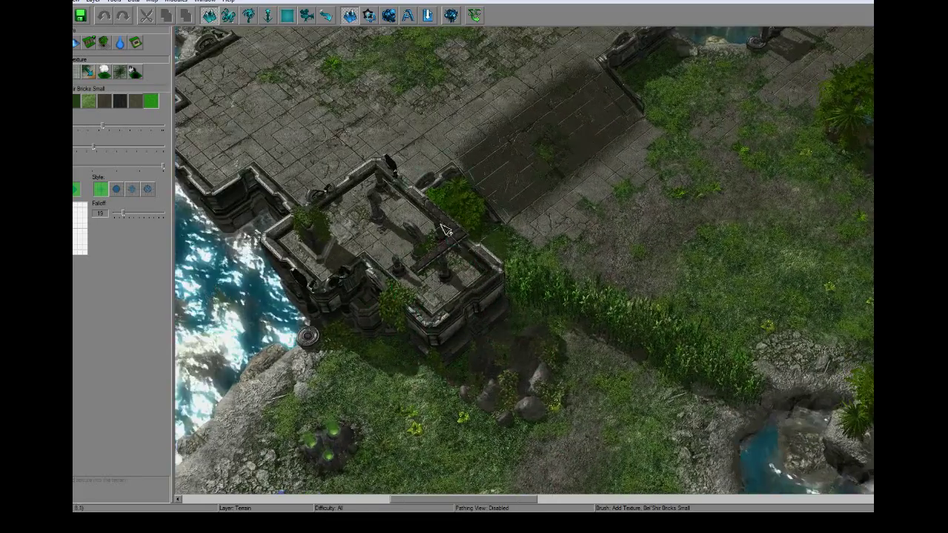
{"action": "key", "text": "Up"}
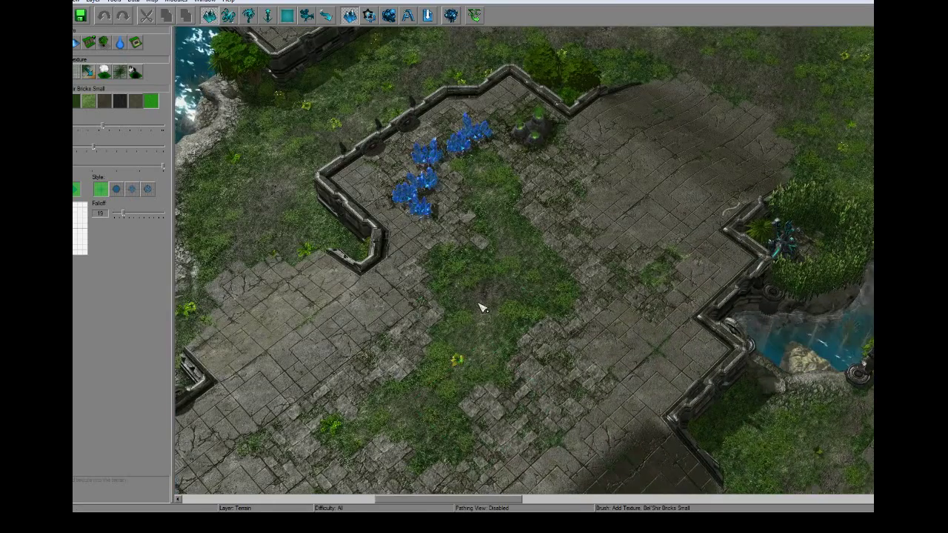
{"action": "key", "text": "Up"}
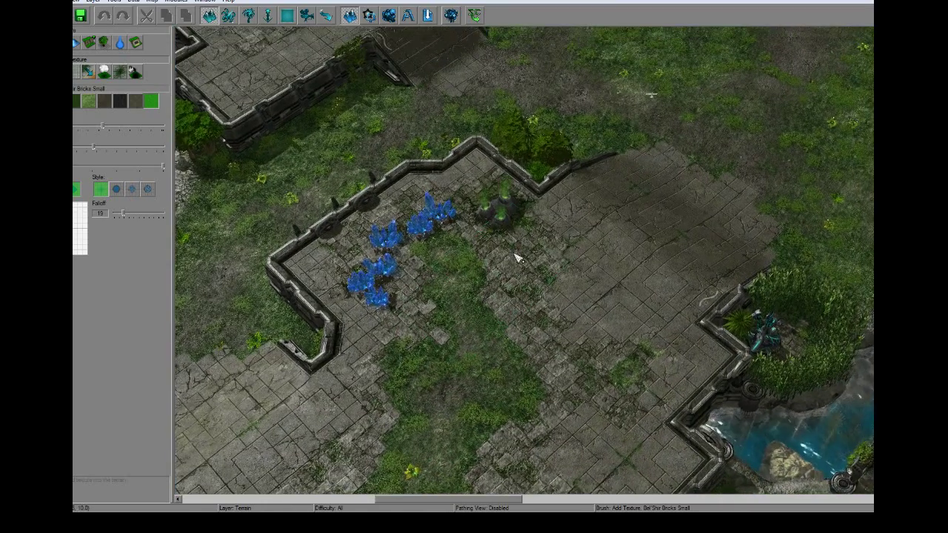
{"action": "key", "text": "Up"}
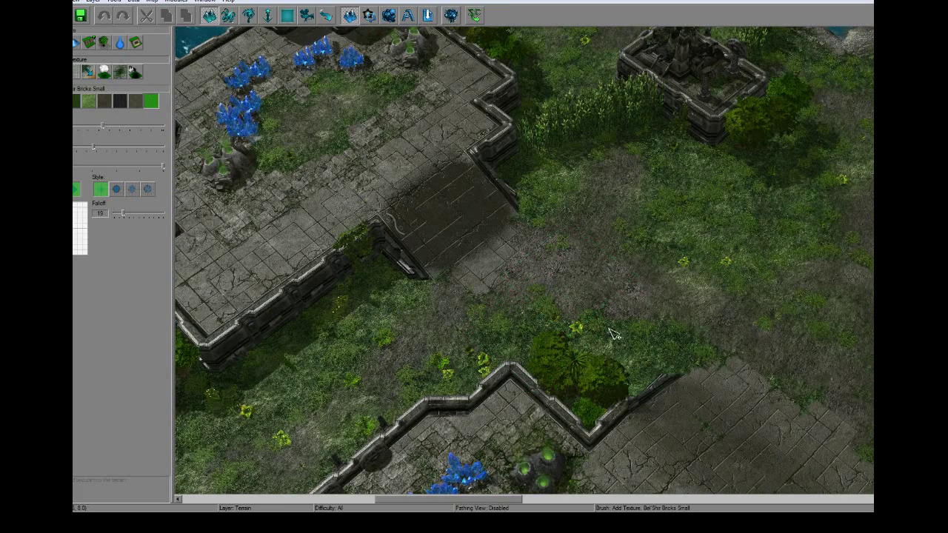
Examine the gravel beach with crystals, the surrounding ruins and the walled garden above the paved base
{"action": "right_click_drag", "start_coordinate": [612, 334], "coordinate": [433, 298]}
{"action": "right_click_drag", "start_coordinate": [563, 248], "coordinate": [475, 332]}
{"action": "right_click_drag", "start_coordinate": [463, 182], "coordinate": [515, 383]}
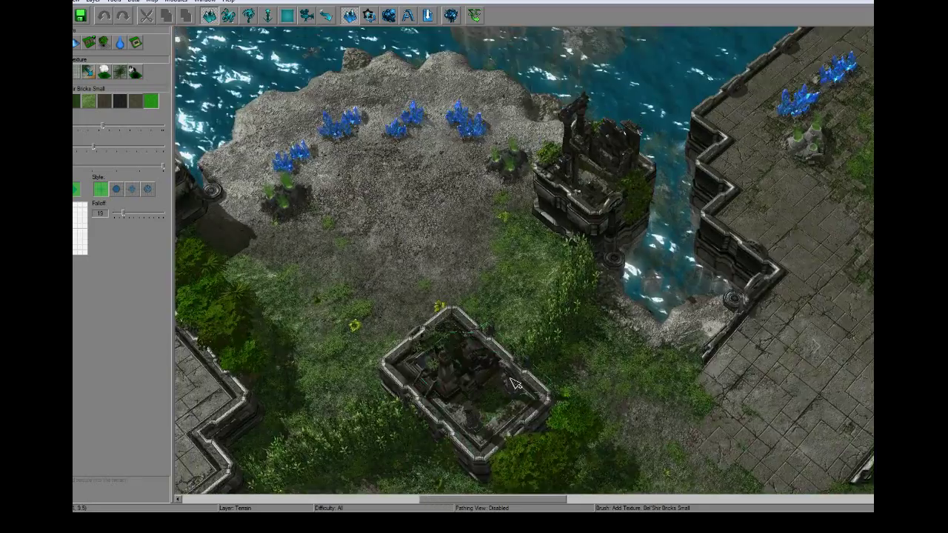
{"action": "right_click_drag", "start_coordinate": [476, 280], "coordinate": [599, 388]}
{"action": "scroll", "coordinate": [535, 397], "scroll_direction": "down", "scroll_amount": 2}
{"action": "right_click_drag", "start_coordinate": [555, 327], "coordinate": [606, 379]}
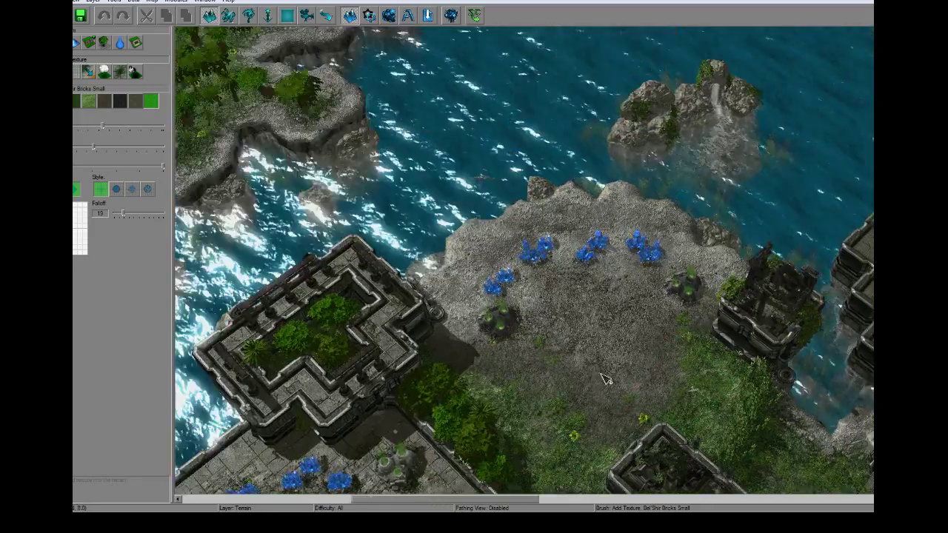
{"action": "key", "text": "Down"}
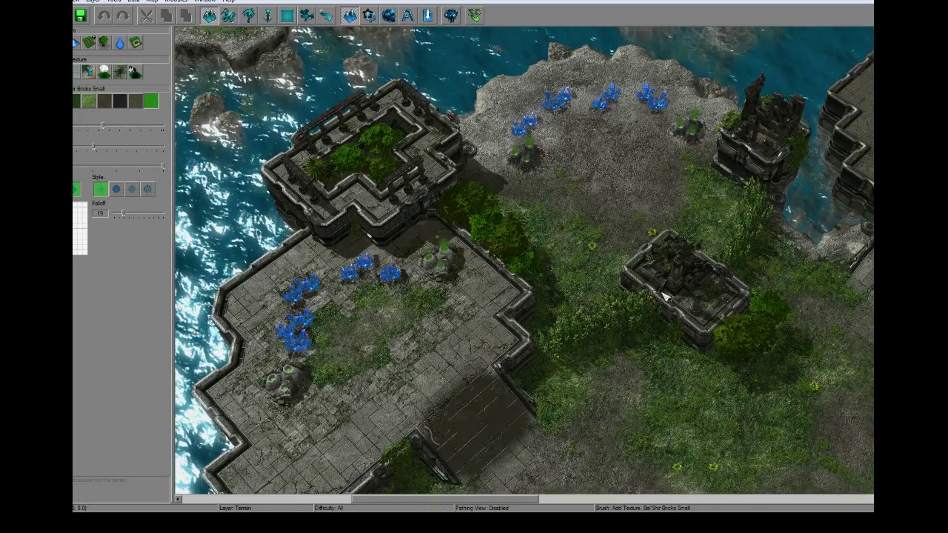
{"action": "right_click_drag", "start_coordinate": [664, 296], "coordinate": [598, 238]}
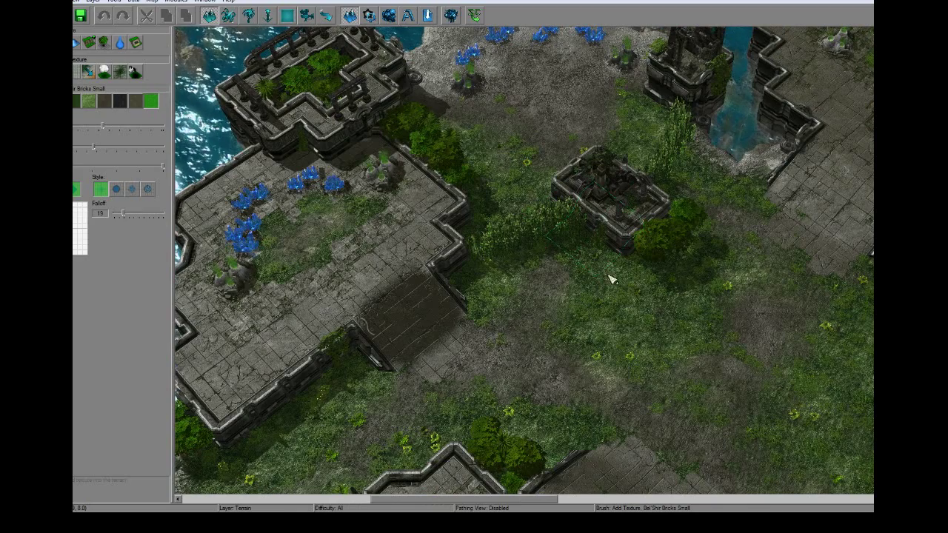
Look over the central pools with their colonnades and return to the ruined building by the shore
{"action": "right_click_drag", "start_coordinate": [620, 324], "coordinate": [550, 257]}
{"action": "key", "text": "Down"}
{"action": "key", "text": "Right"}
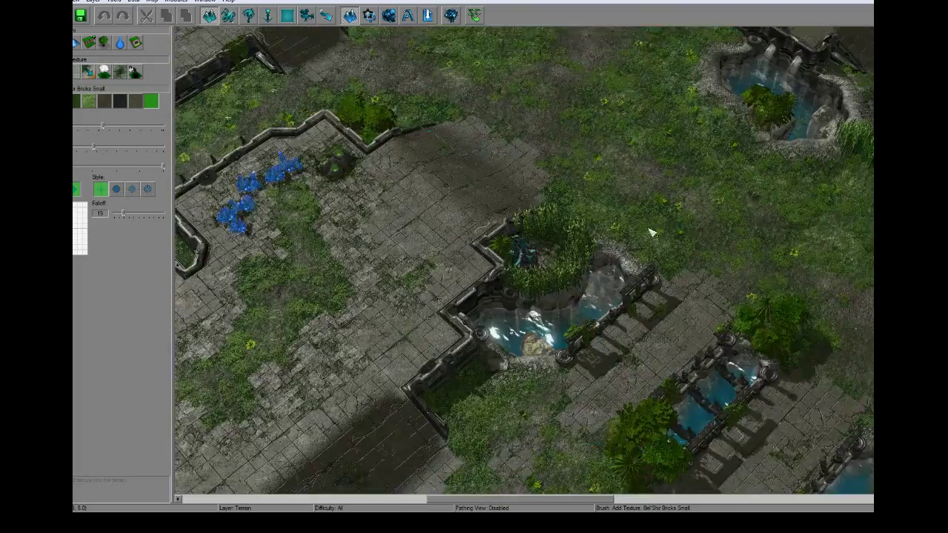
{"action": "key", "text": "Down"}
{"action": "key", "text": "Right"}
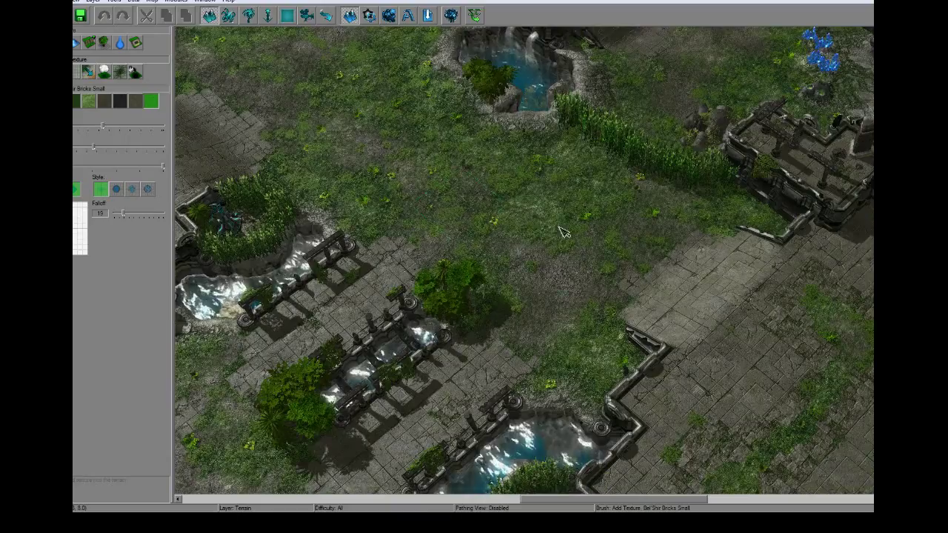
{"action": "key", "text": "Down"}
{"action": "key", "text": "Left"}
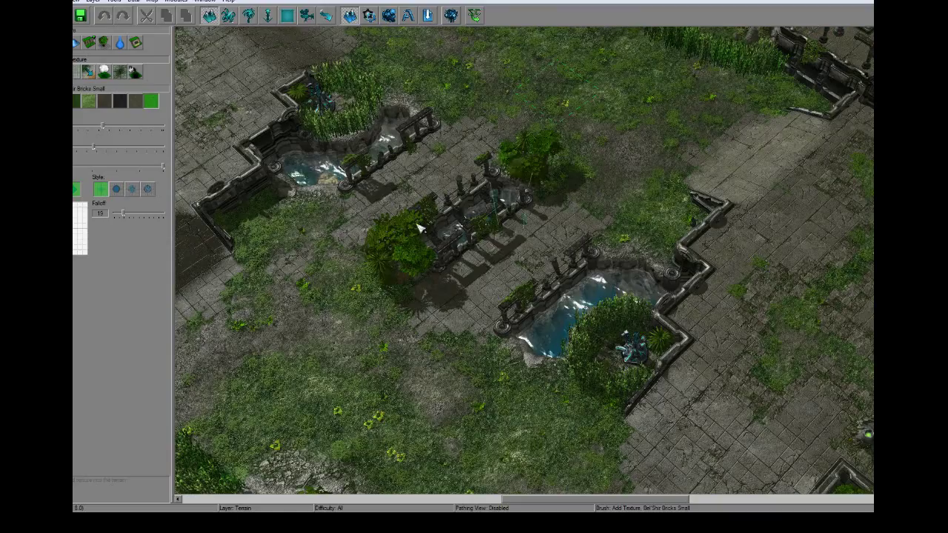
{"action": "key", "text": "Left"}
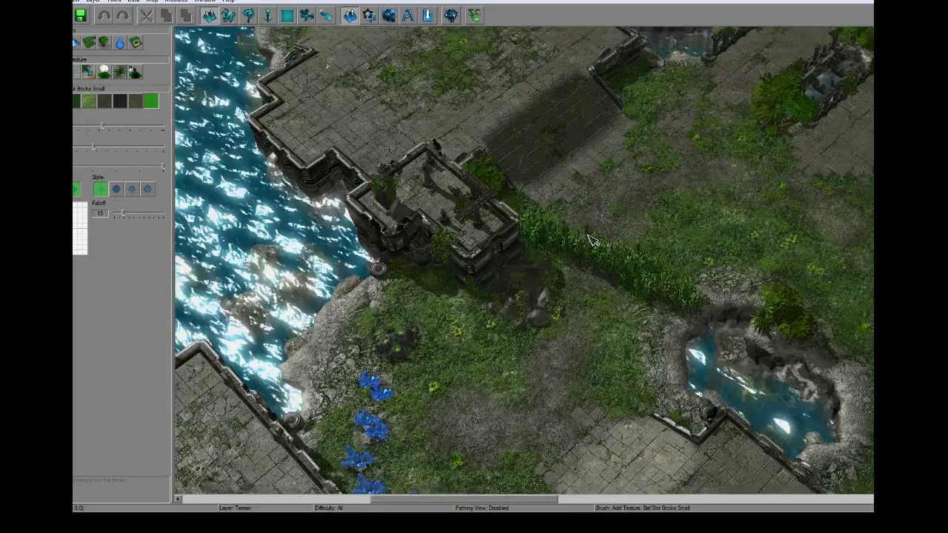
Examine the ruined building up close, and the brick and gravel floor of the walled base beside the crystal clearing
{"action": "scroll", "coordinate": [580, 263], "scroll_direction": "up", "scroll_amount": 3}
{"action": "scroll", "coordinate": [552, 306], "scroll_direction": "up", "scroll_amount": 2}
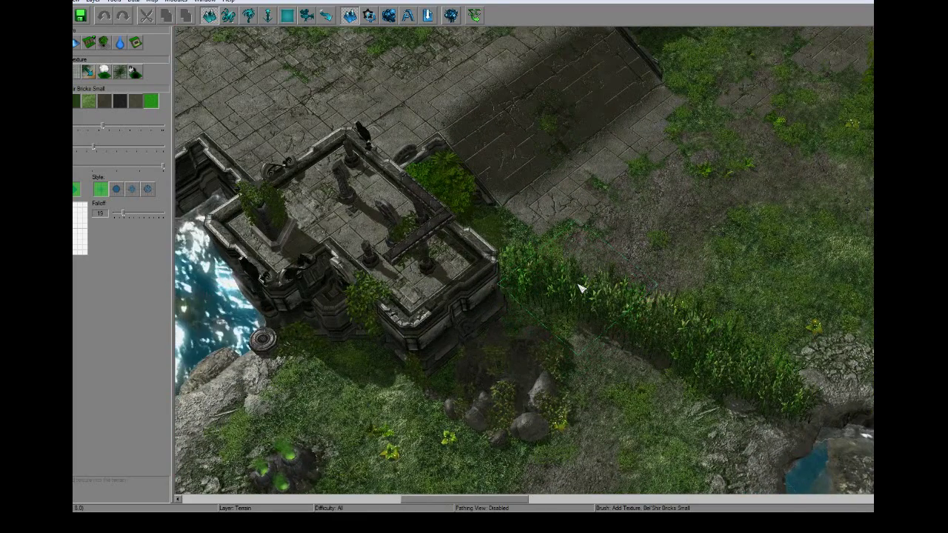
{"action": "right_click_drag", "start_coordinate": [580, 288], "coordinate": [396, 231]}
{"action": "middle_click_drag", "start_coordinate": [453, 132], "coordinate": [494, 235]}
{"action": "right_click_drag", "start_coordinate": [494, 234], "coordinate": [411, 200]}
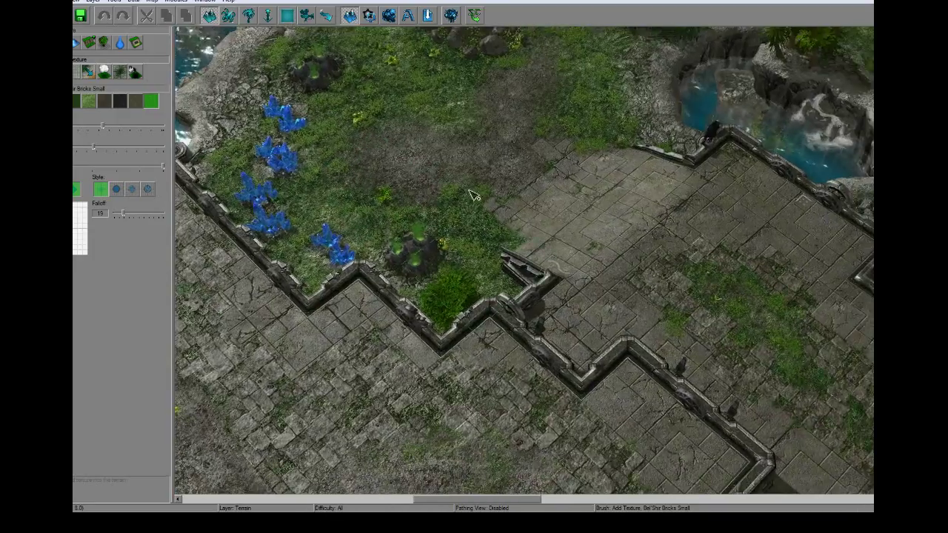
{"action": "right_click_drag", "start_coordinate": [477, 262], "coordinate": [443, 185]}
{"action": "scroll", "coordinate": [442, 185], "scroll_direction": "down", "scroll_amount": 3}
{"action": "scroll", "coordinate": [436, 224], "scroll_direction": "up", "scroll_amount": 1}
{"action": "right_click_drag", "start_coordinate": [436, 224], "coordinate": [454, 195]}
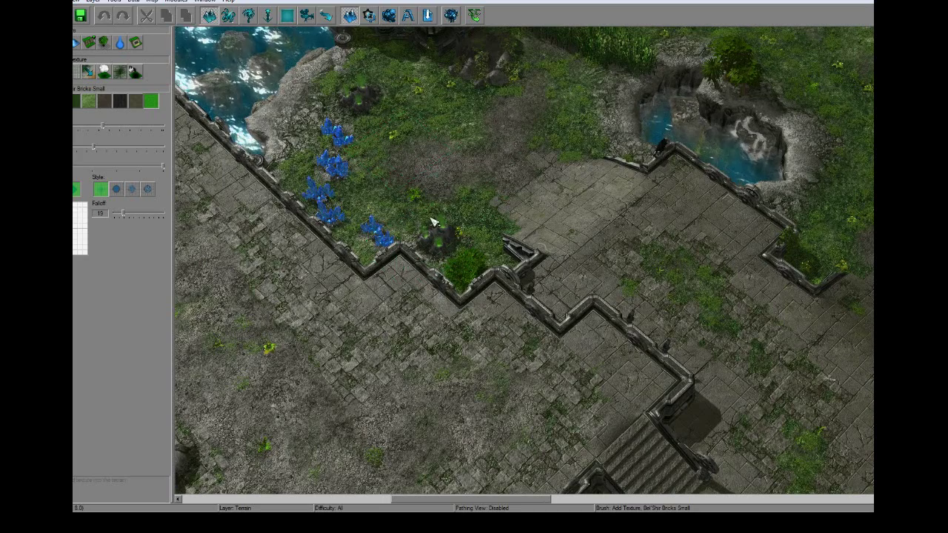
{"action": "right_click_drag", "start_coordinate": [447, 208], "coordinate": [546, 205]}
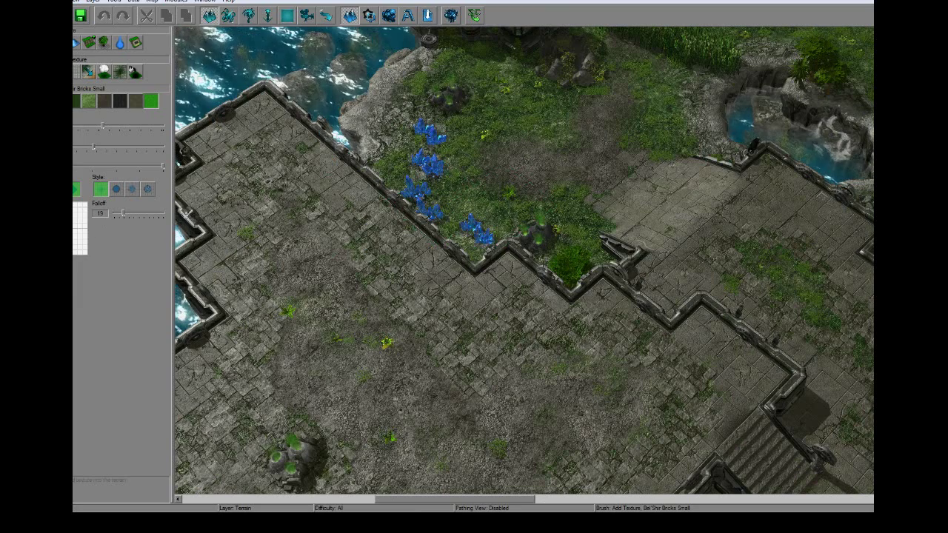